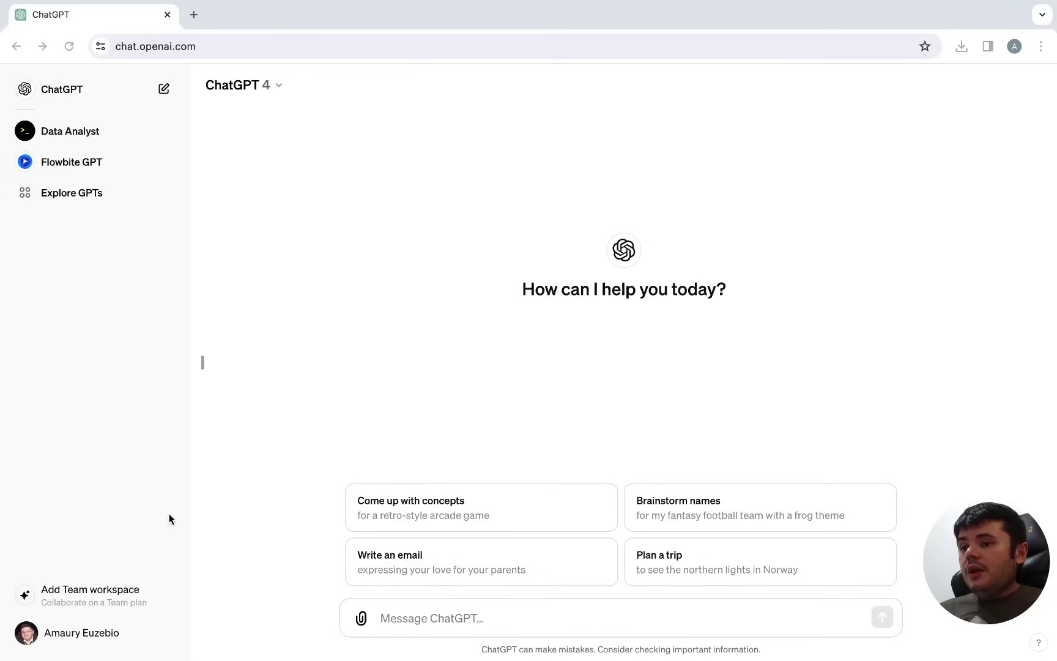
# Send ChatGPT a multi-line request for icon ideas for Resumo de vendas, Ticket Médio and Desempenho de vendedores.
pyautogui.click(168, 513)
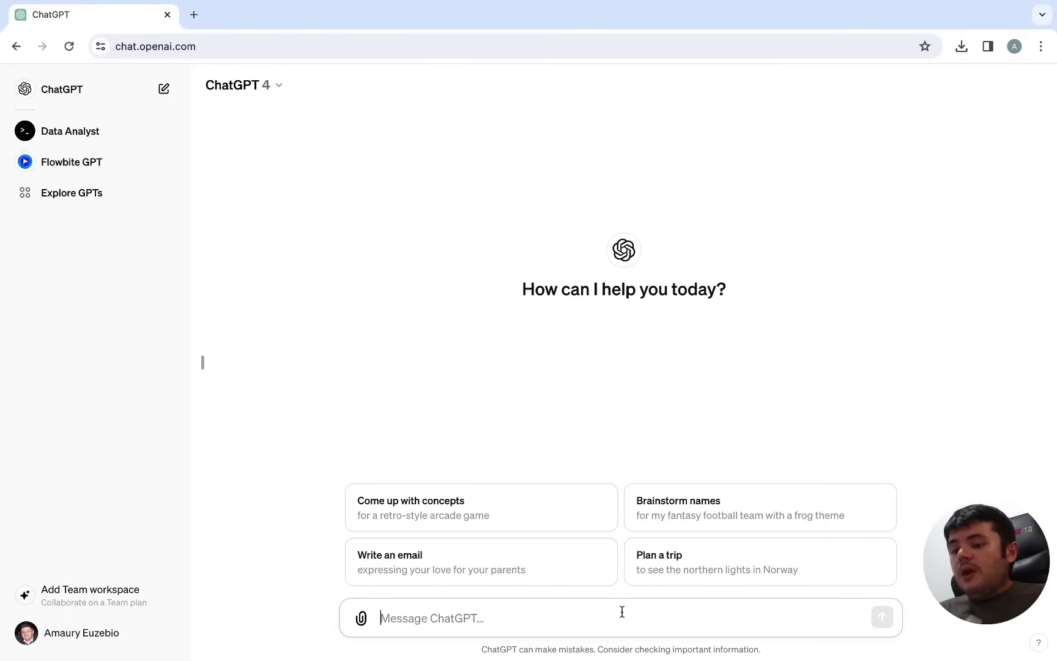
pyautogui.write('e')
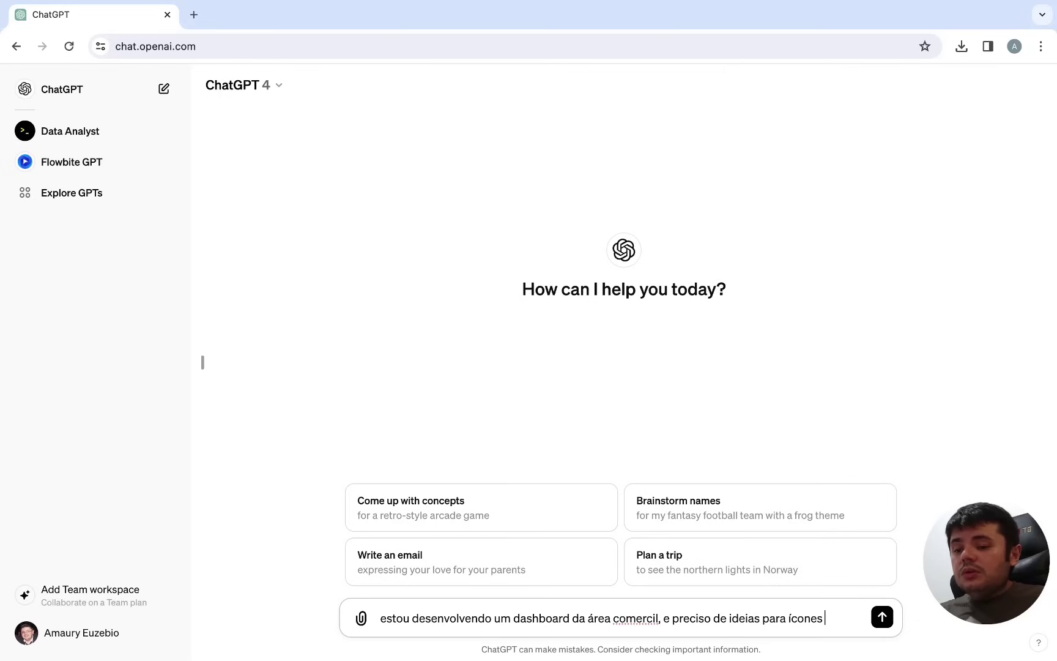
pyautogui.write('seguintes indicadores abaixo:')
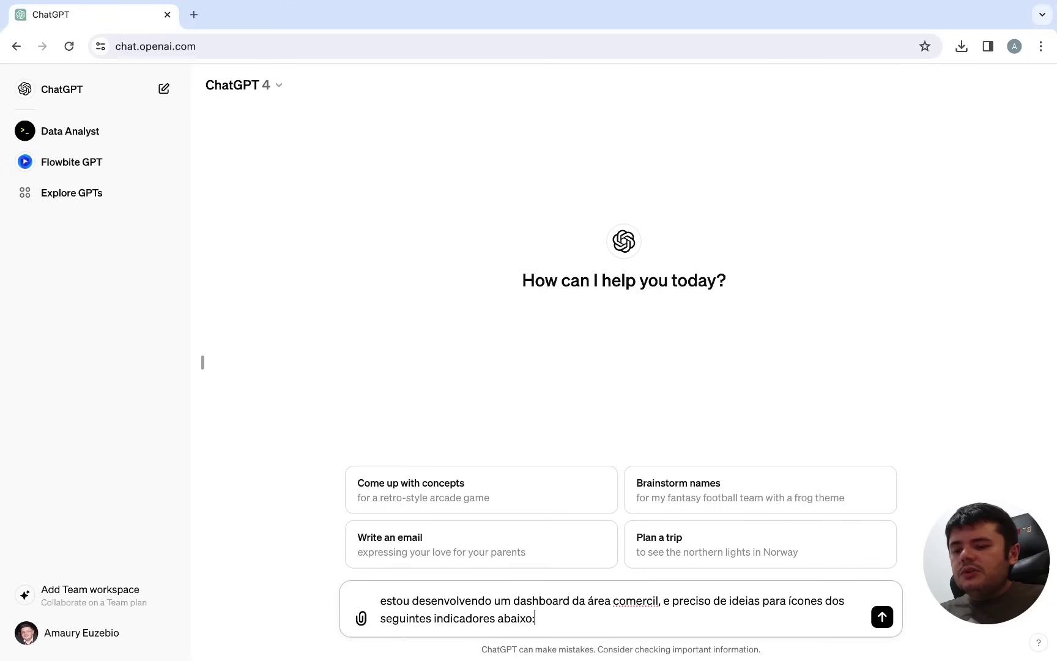
pyautogui.hotkey('shift', 'Return')
pyautogui.write('1 - Resumo de vendas')
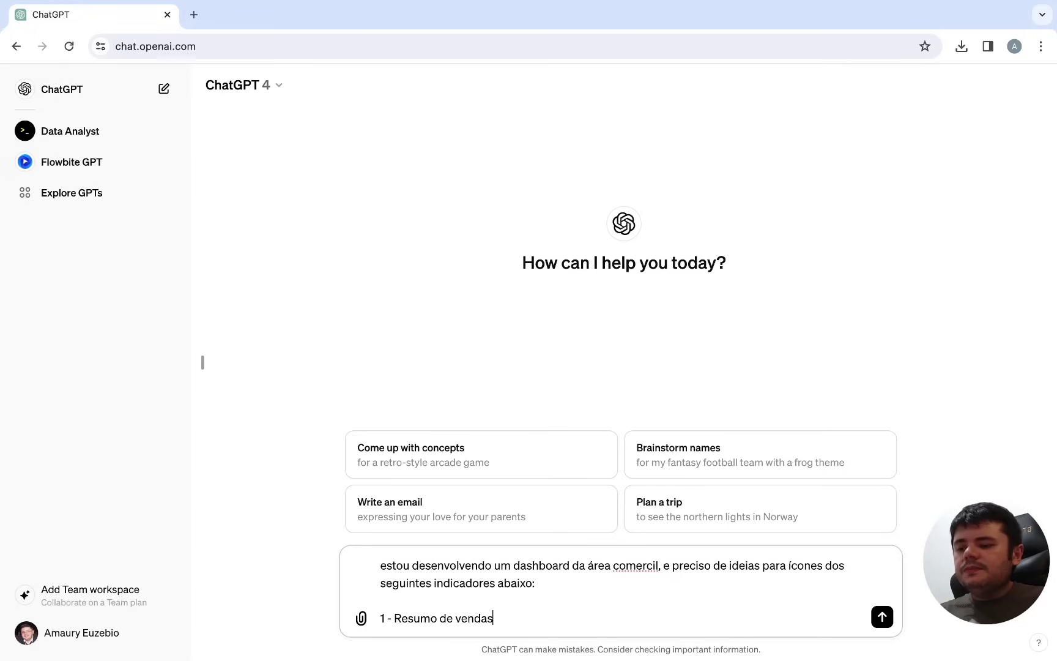
pyautogui.hotkey('shift', 'Return')
pyautogui.write('- Ticket Médio')
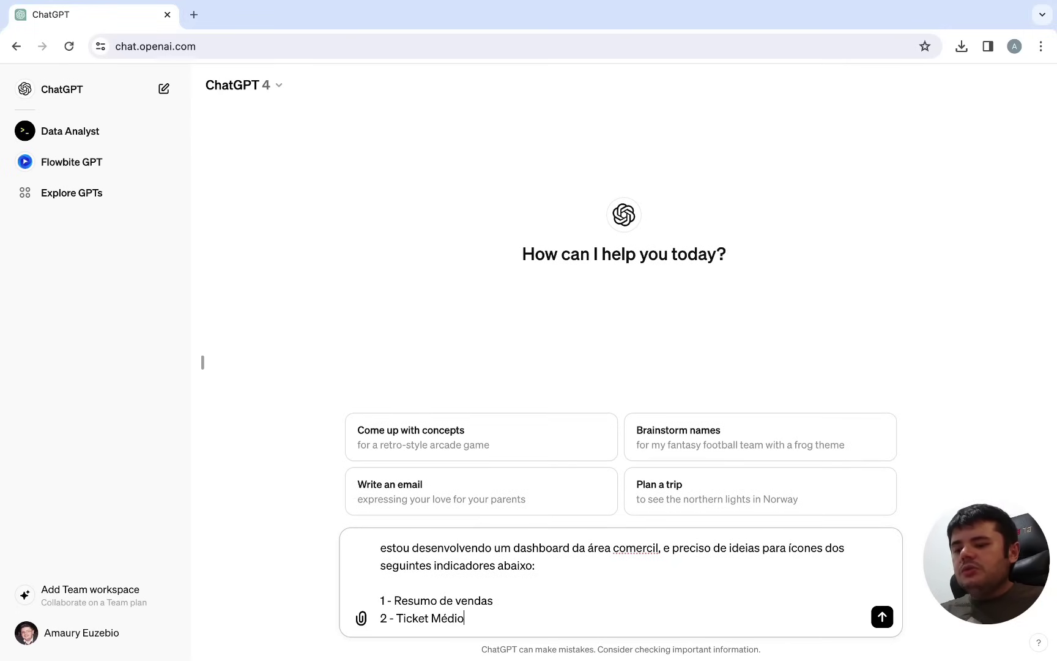
pyautogui.hotkey('shift', 'Return')
pyautogui.write('3 - Desempenho de vendedores')
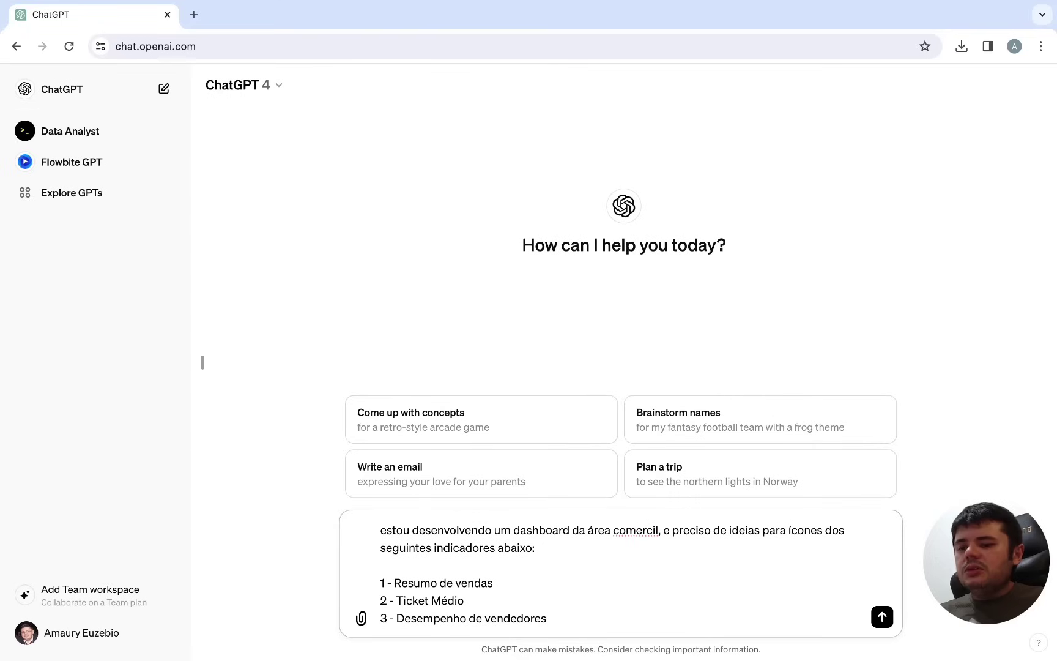
pyautogui.press('Return')
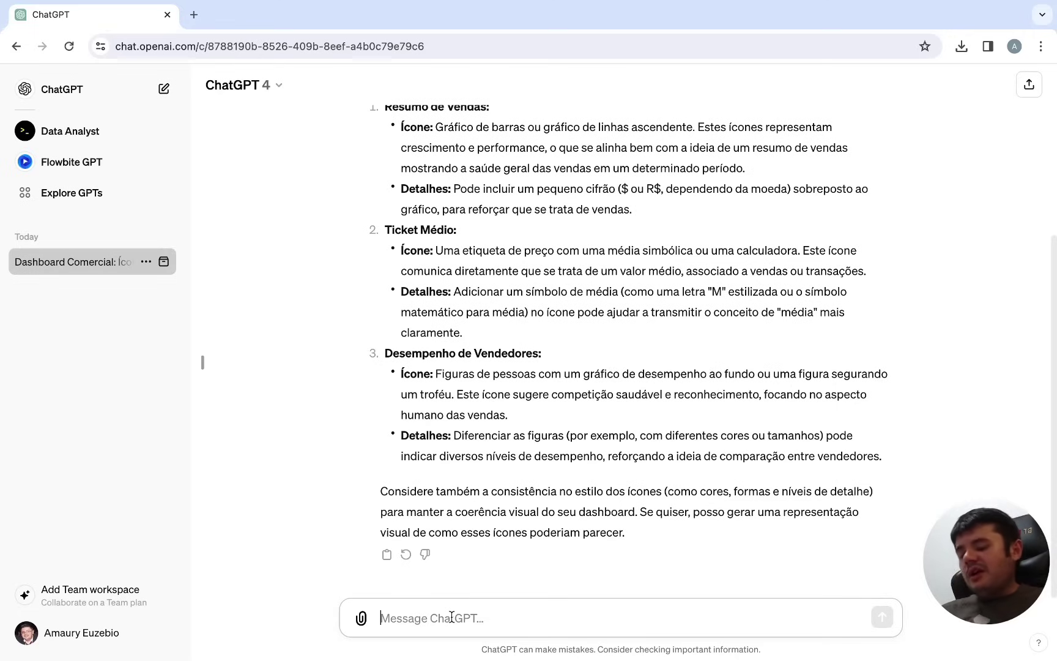
# Ask ChatGPT for flat, black-on-white image prompts for the three indicator icons.
pyautogui.write('m')
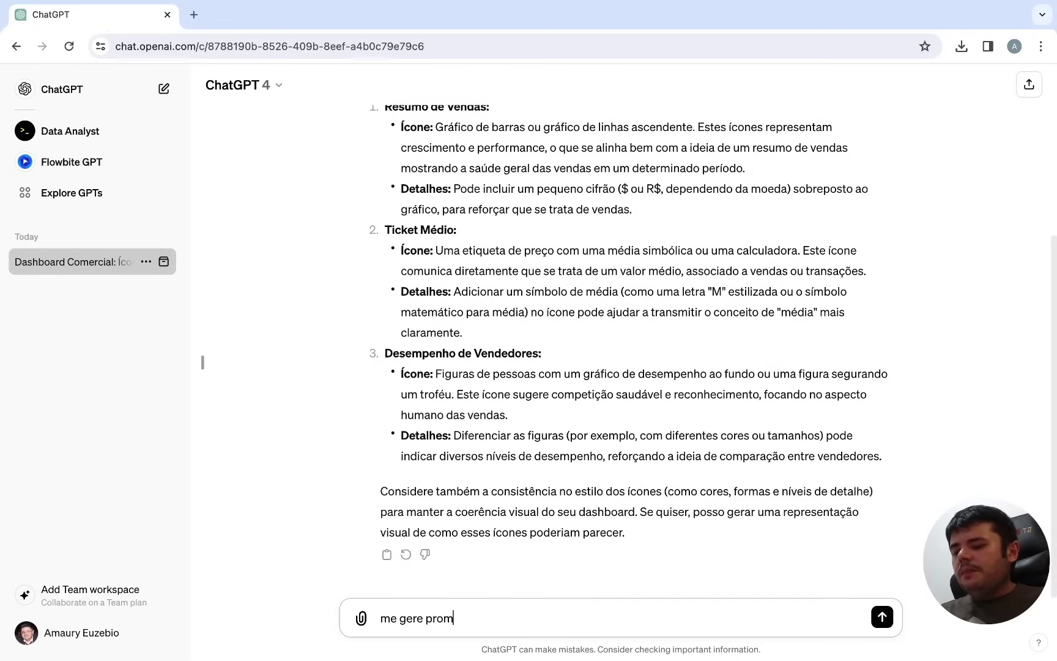
pyautogui.write('e fs para criacao desses icones, formato flat, cor preta e fundo branco')
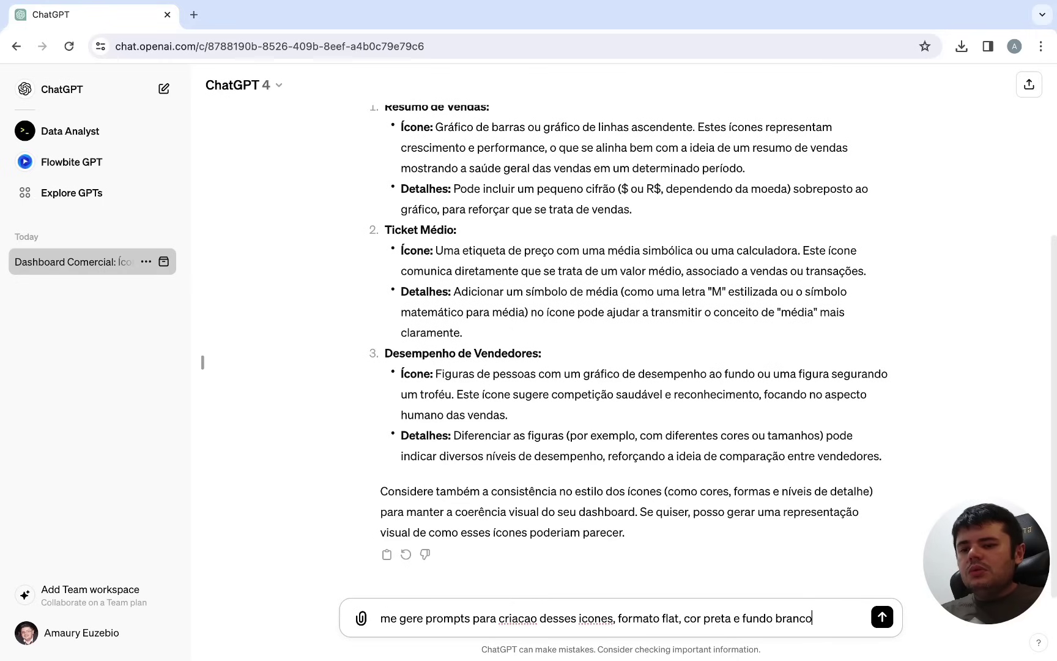
pyautogui.press('Return')
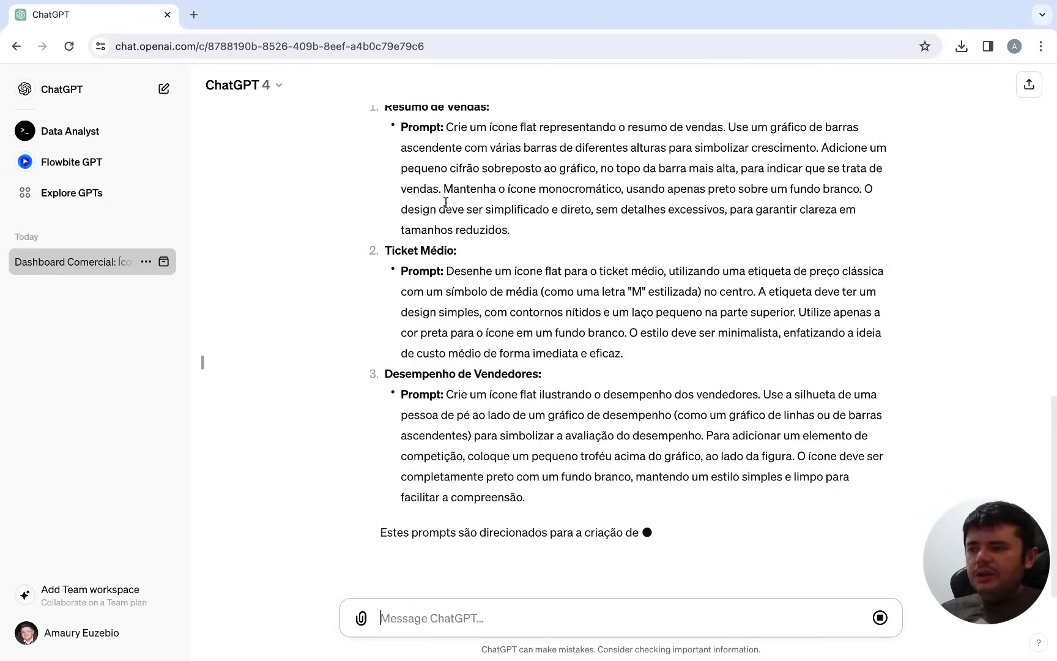
# Copy the Resumo de Vendas prompt from the Dashboard Comercial chat.
pyautogui.click(68, 92)
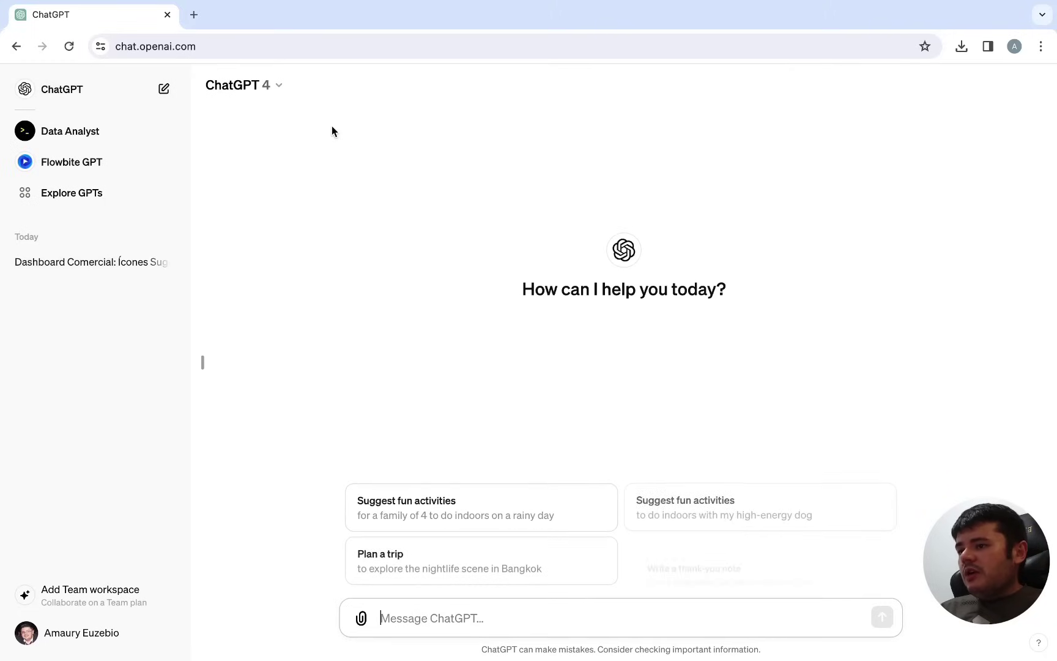
pyautogui.click(104, 263)
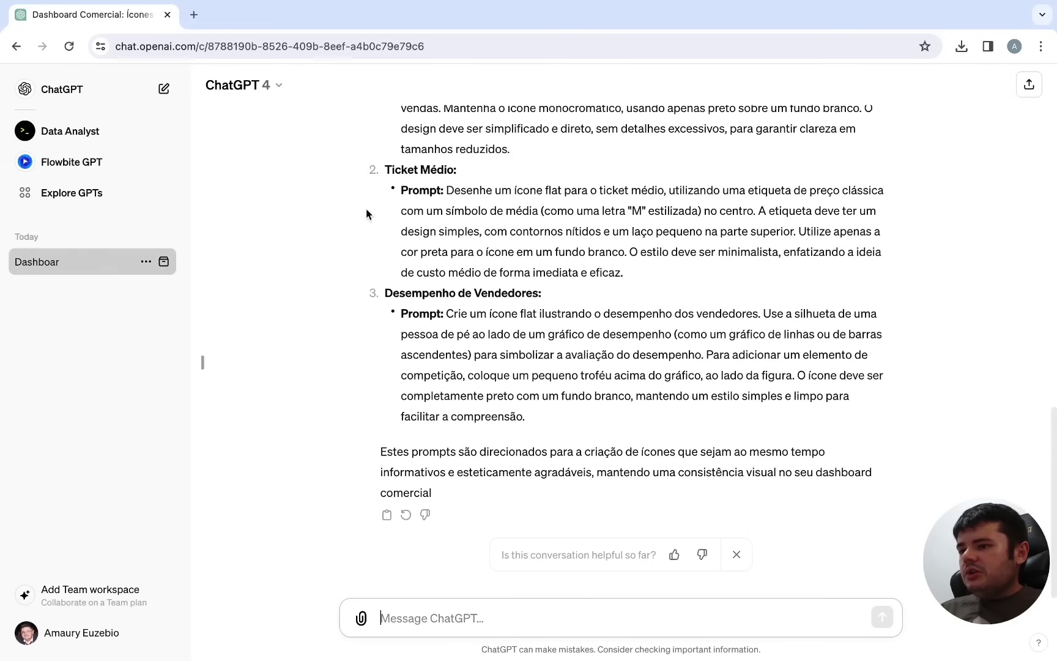
pyautogui.scroll(4, 494, 215)
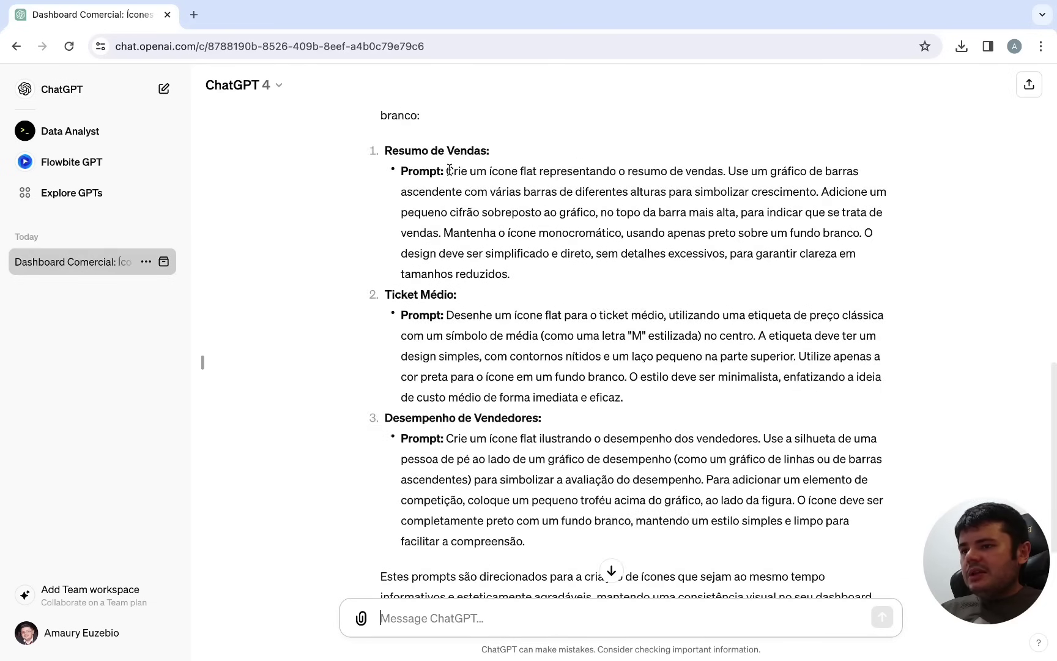
pyautogui.moveTo(446, 171); pyautogui.dragTo(523, 268)
pyautogui.hotkey('ctrl', 'c')
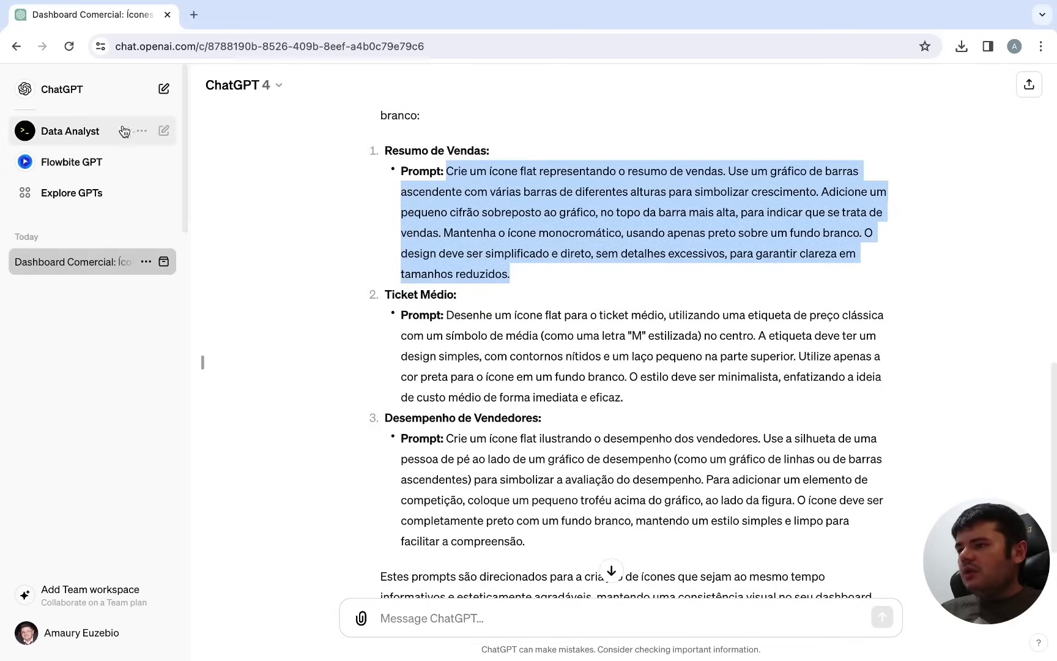
# Paste and send the Resumo de Vendas prompt in a fresh chat to generate the icon.
pyautogui.click(67, 96)
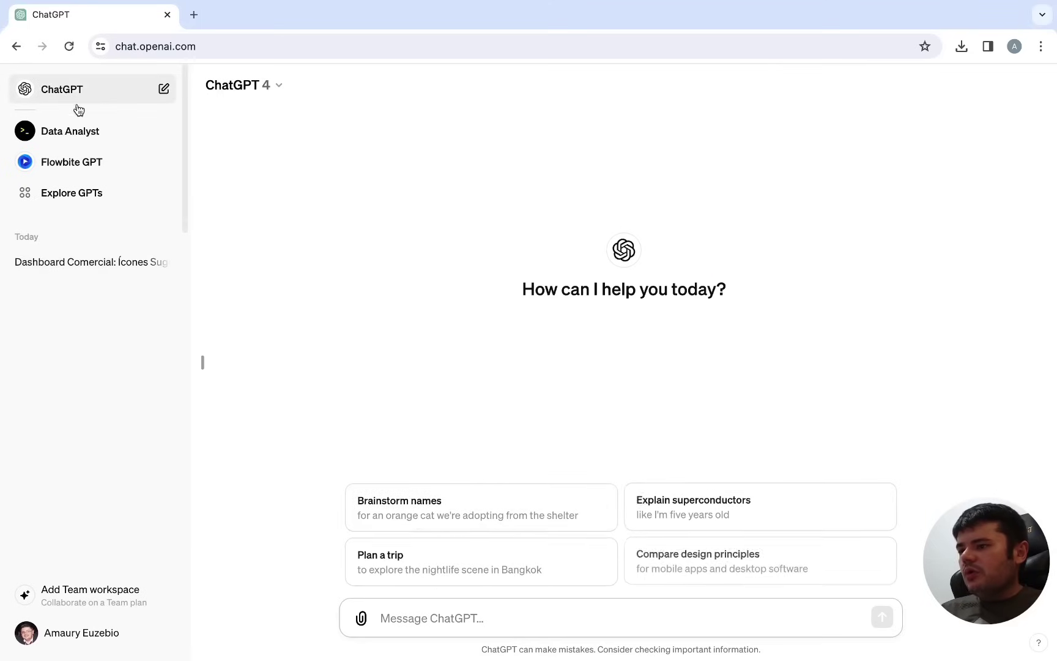
pyautogui.hotkey('ctrl', 'v')
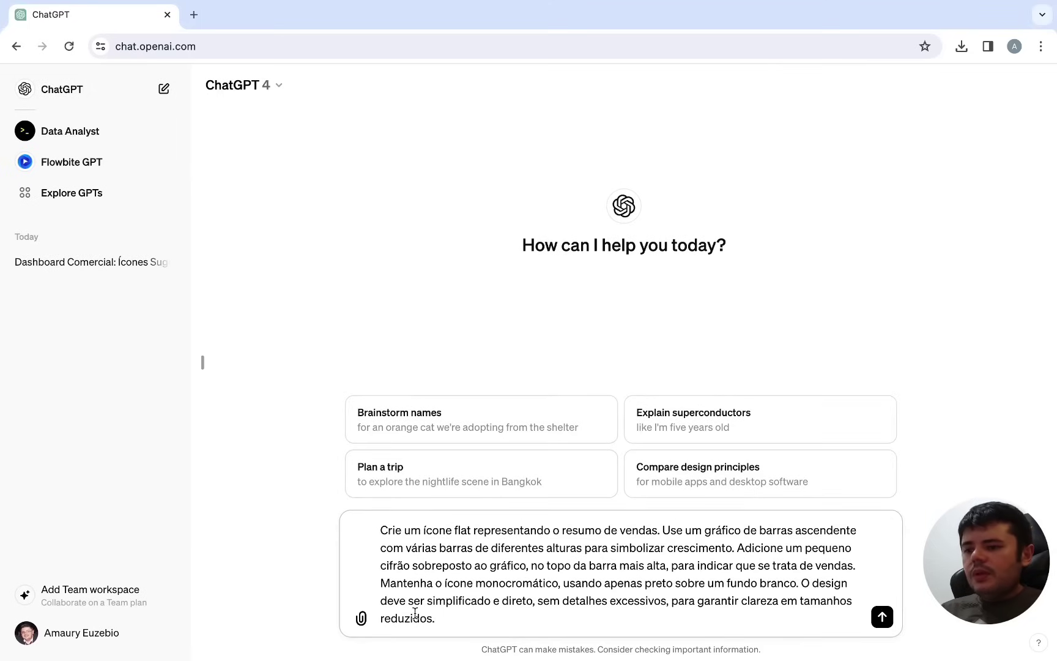
pyautogui.press('Return')
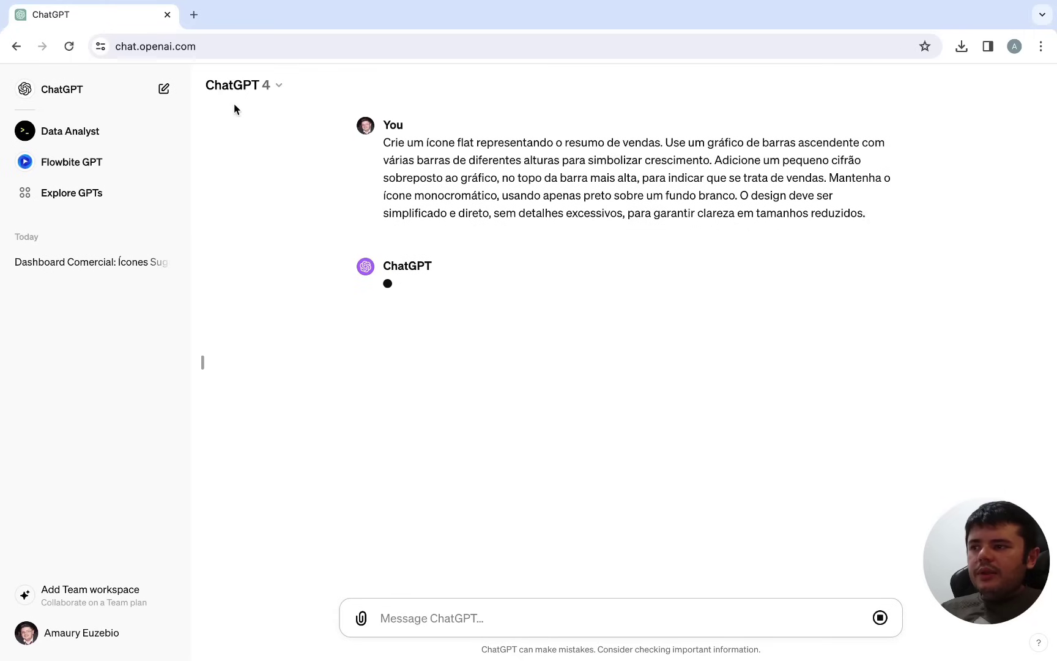
pyautogui.click(193, 15)
# Translate the Portuguese prompt from Português to Inglês in Google Translate and copy the English result.
pyautogui.write('trad')
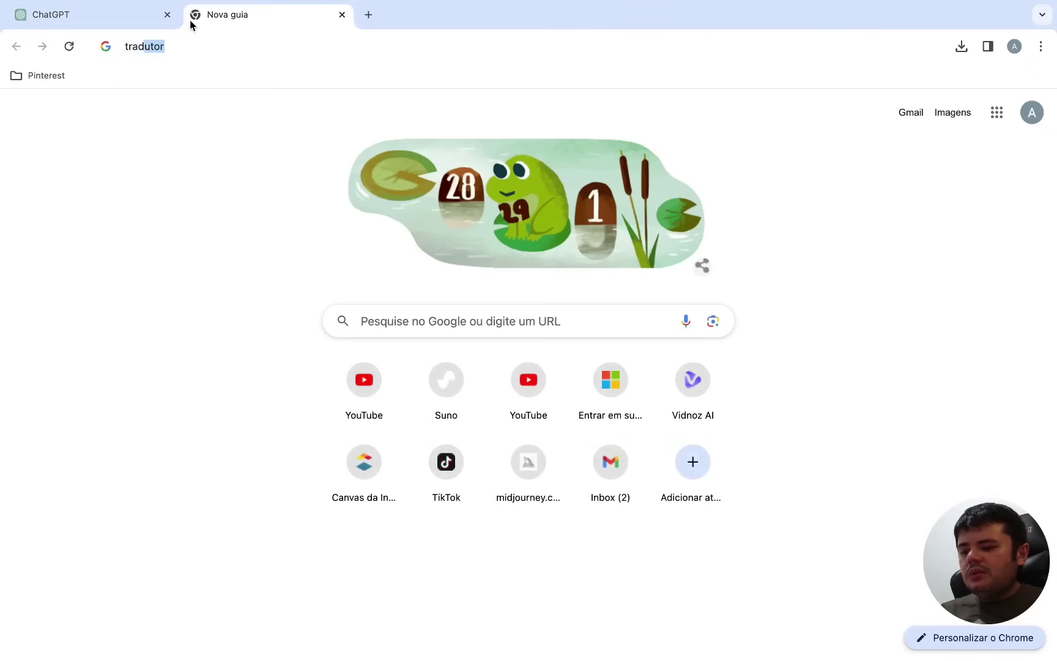
pyautogui.write('utor')
pyautogui.press('Return')
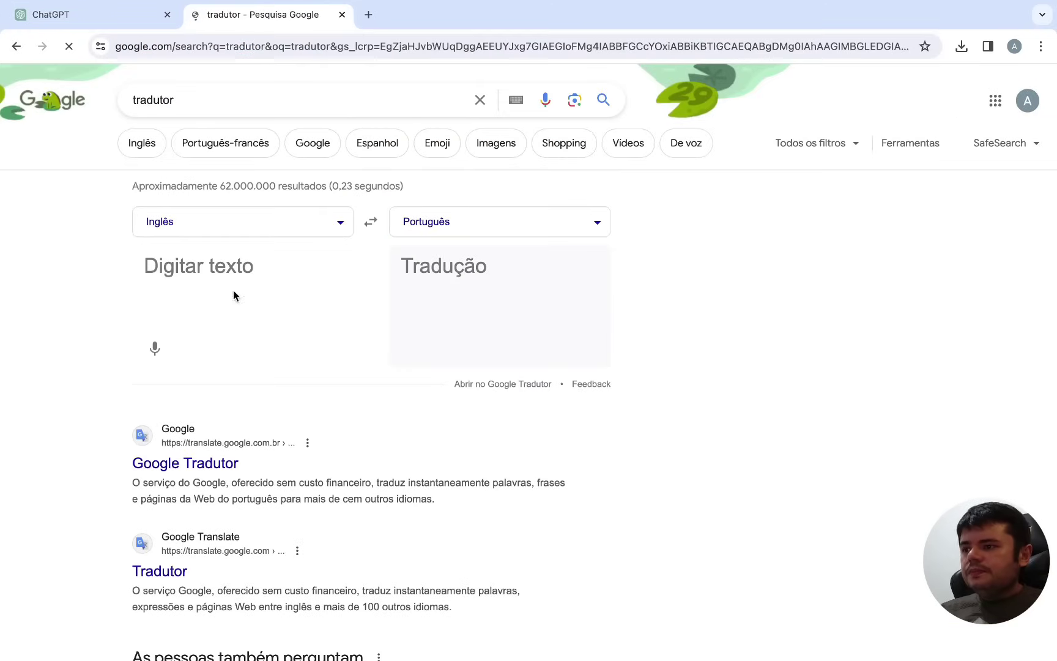
pyautogui.click(233, 296)
pyautogui.hotkey('ctrl', 'v')
pyautogui.click(370, 227)
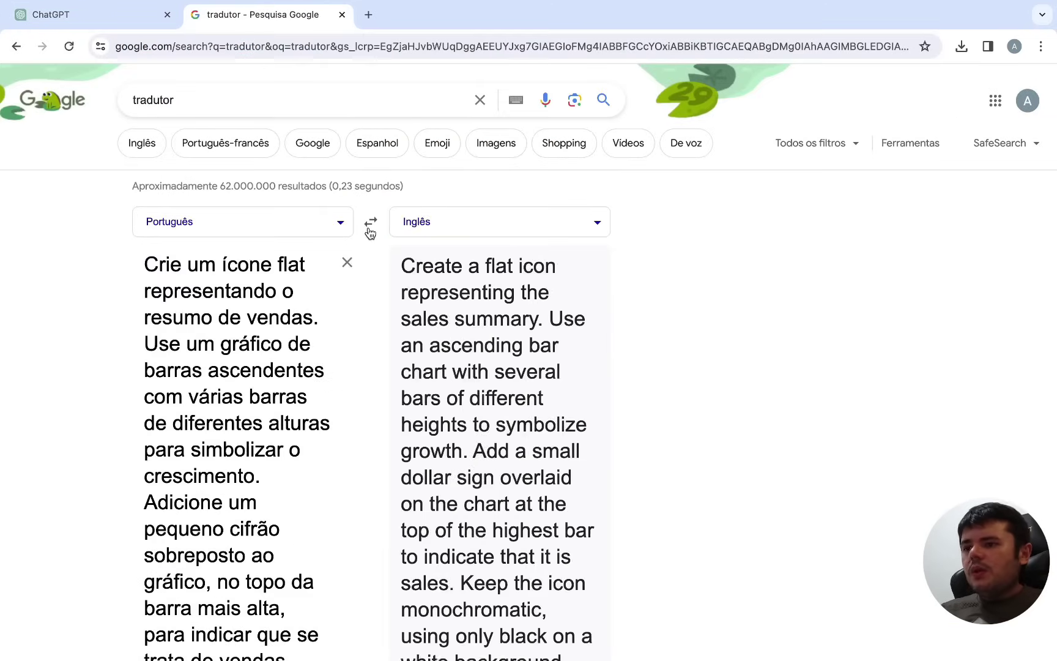
pyautogui.scroll(-4, 485, 316)
pyautogui.scroll(-2, 485, 316)
pyautogui.scroll(-7, 485, 316)
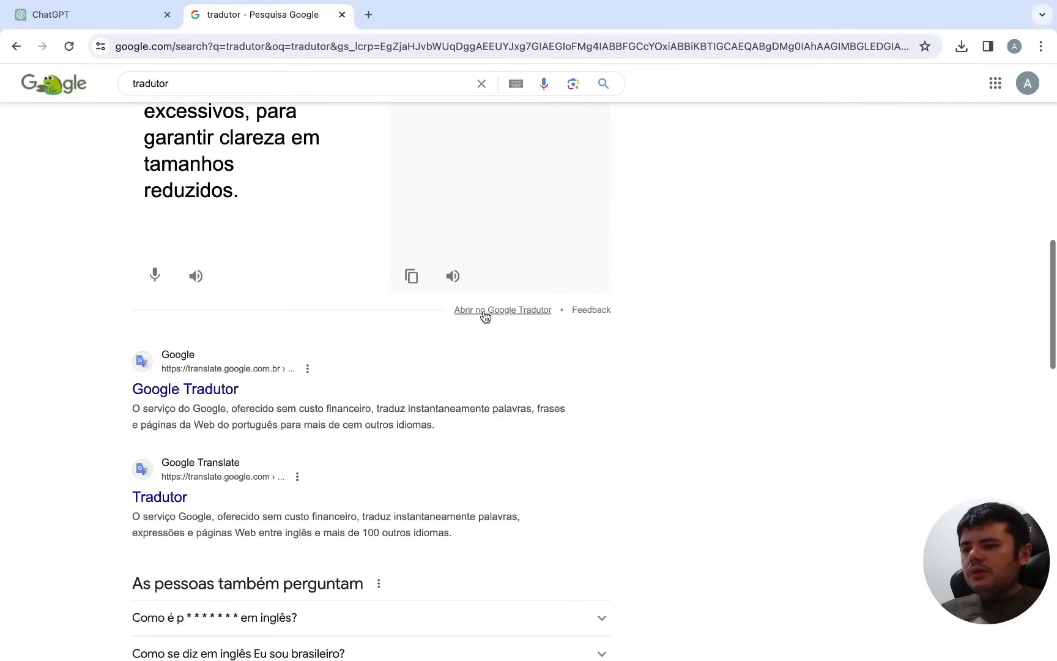
pyautogui.click(411, 276)
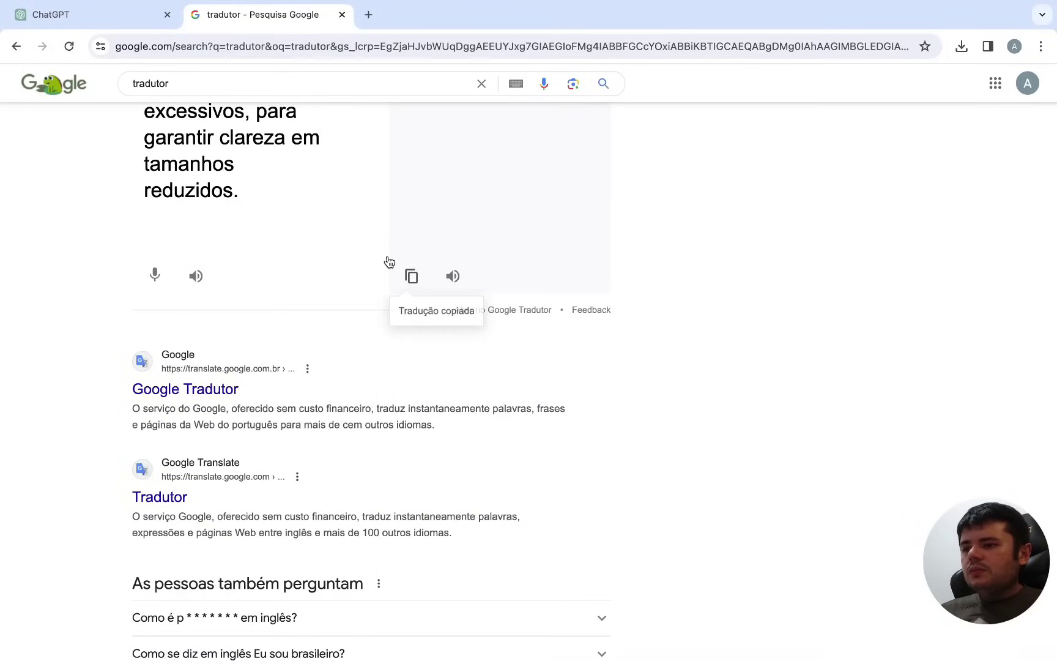
pyautogui.click(105, 21)
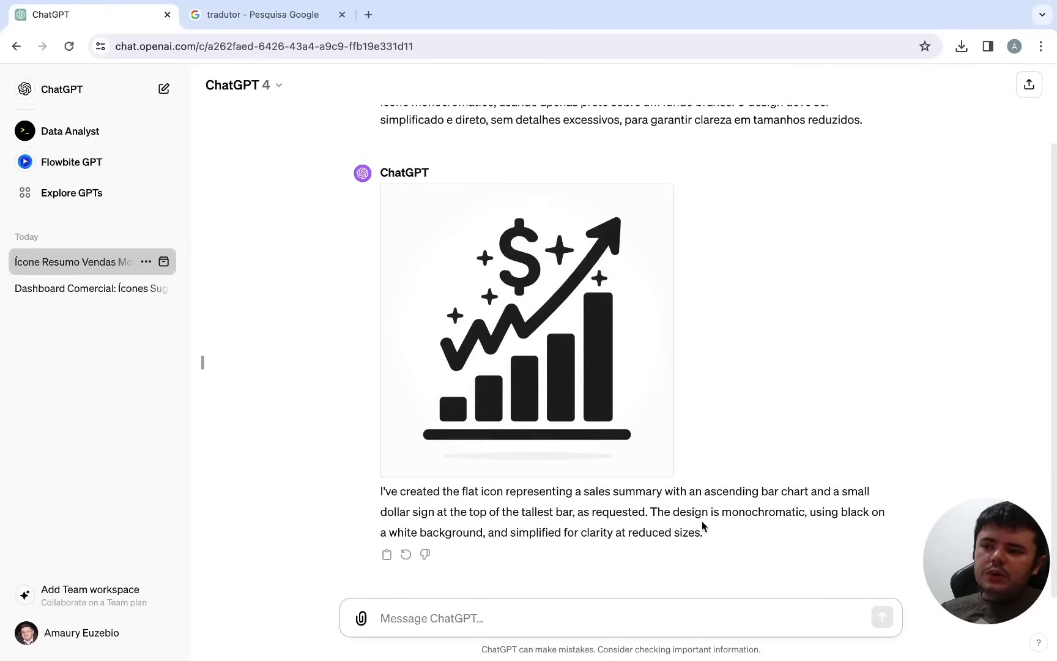
# Paste and send the English sales-summary icon prompt to ChatGPT.
pyautogui.click(398, 613)
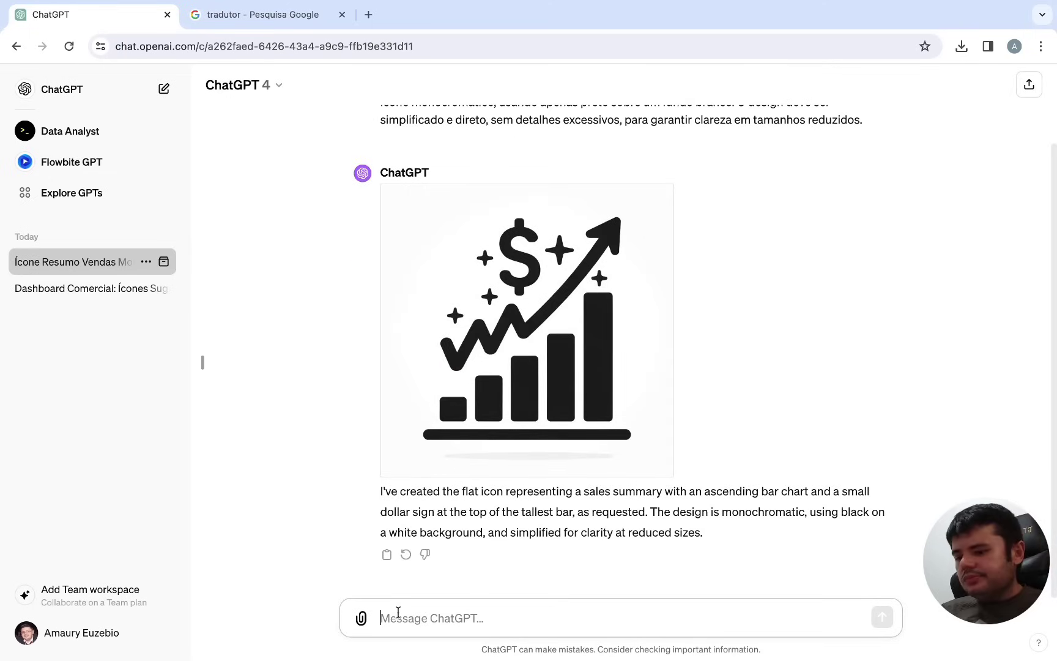
pyautogui.hotkey('ctrl', 'v')
pyautogui.press('Return')
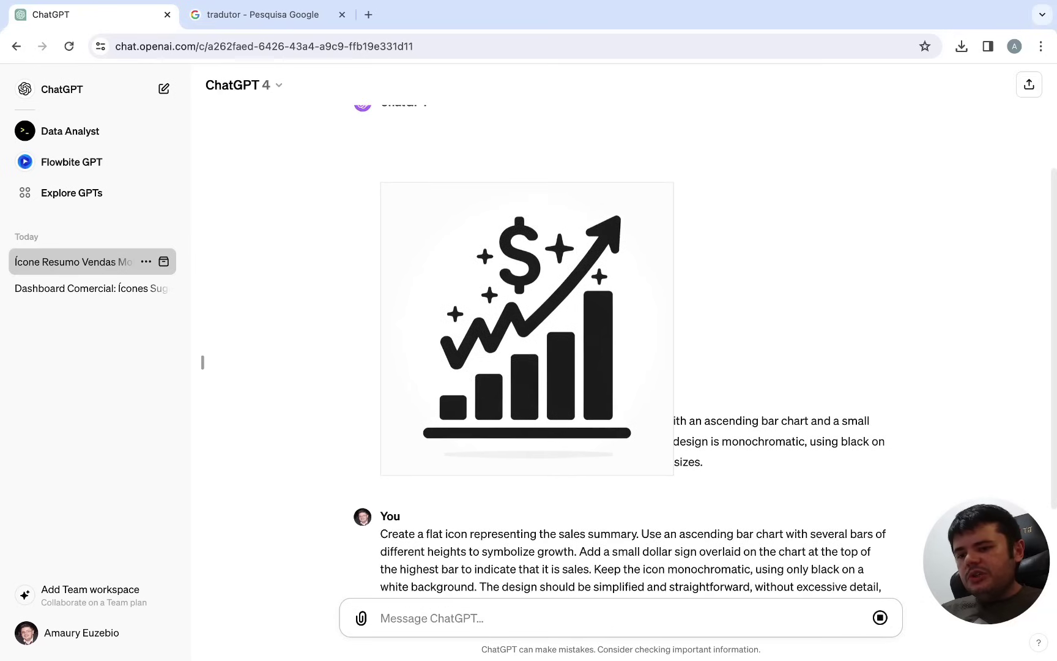
# Go back to the Dashboard Comercial conversation listing the icon prompts.
pyautogui.scroll(3, 524, 363)
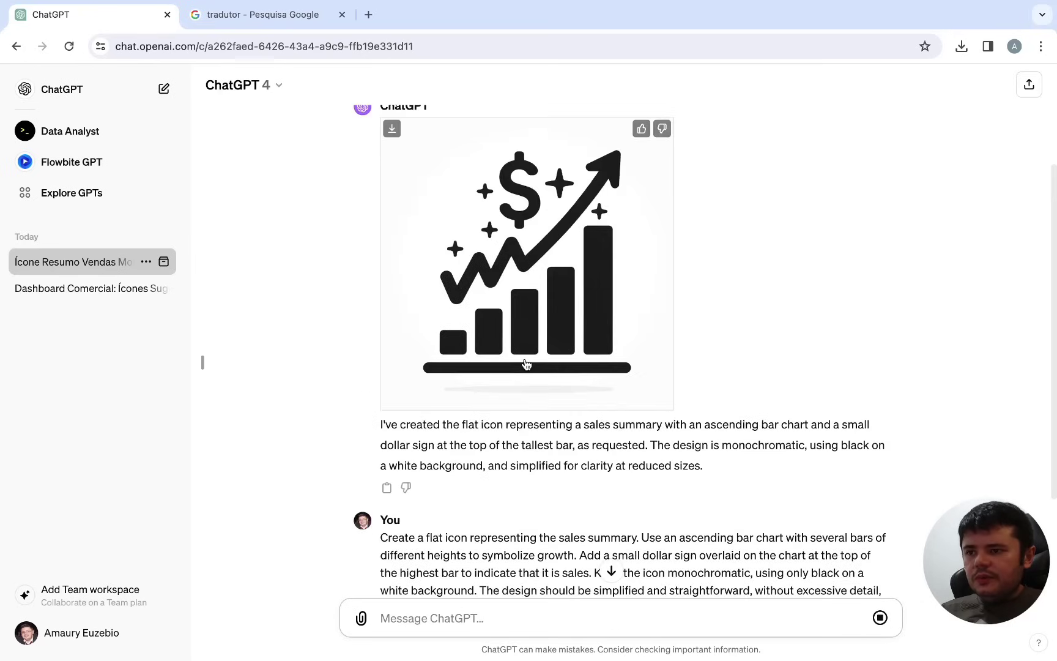
pyautogui.scroll(-1, 724, 419)
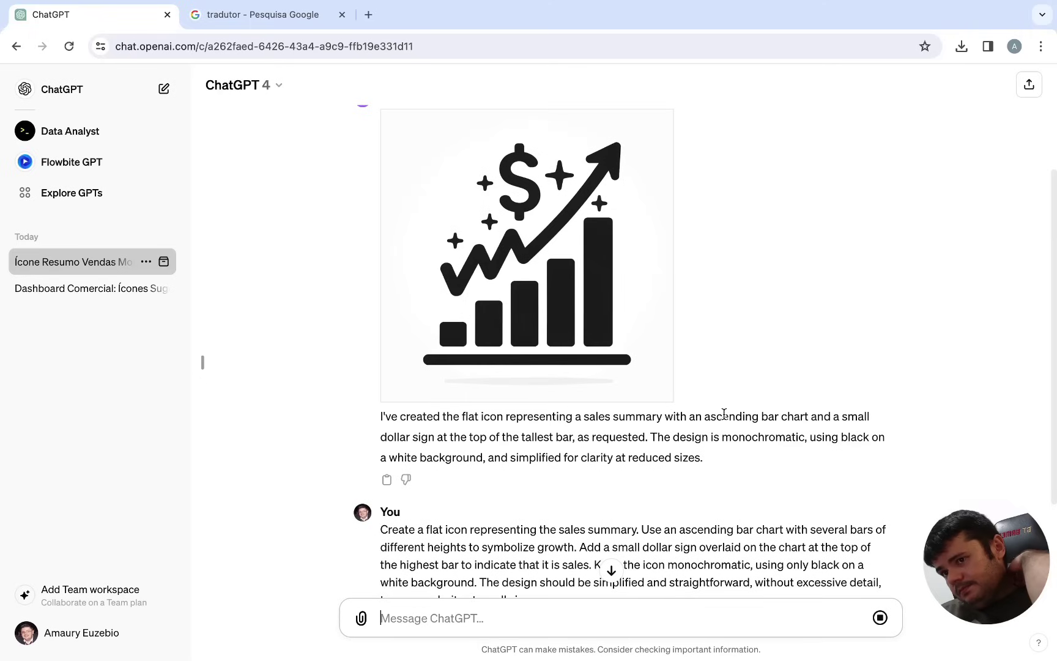
pyautogui.scroll(-2, 724, 414)
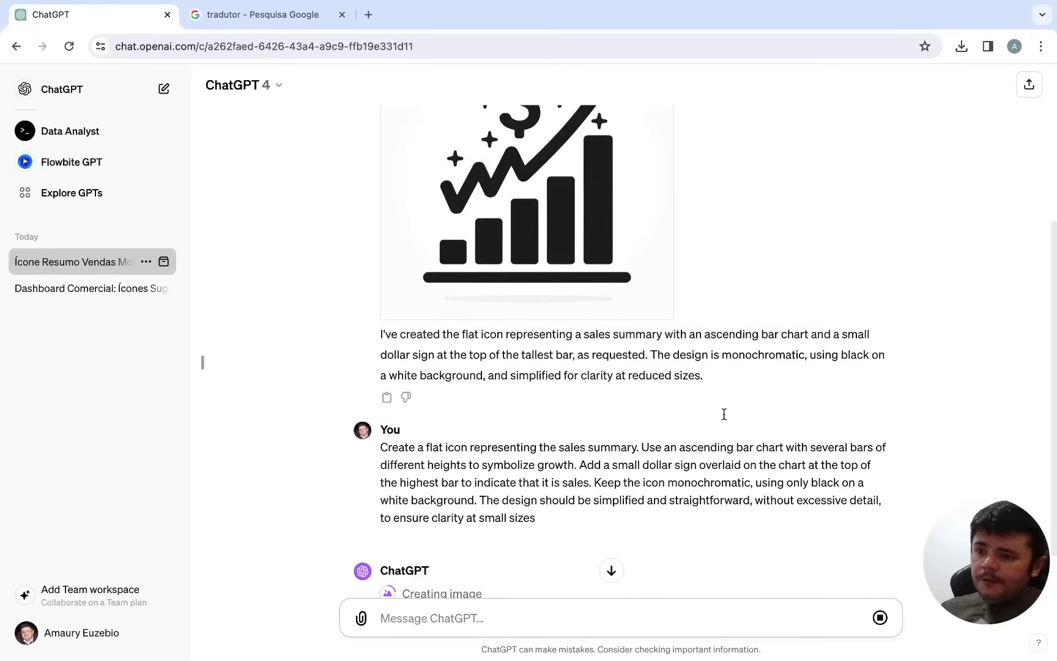
pyautogui.scroll(-2, 724, 413)
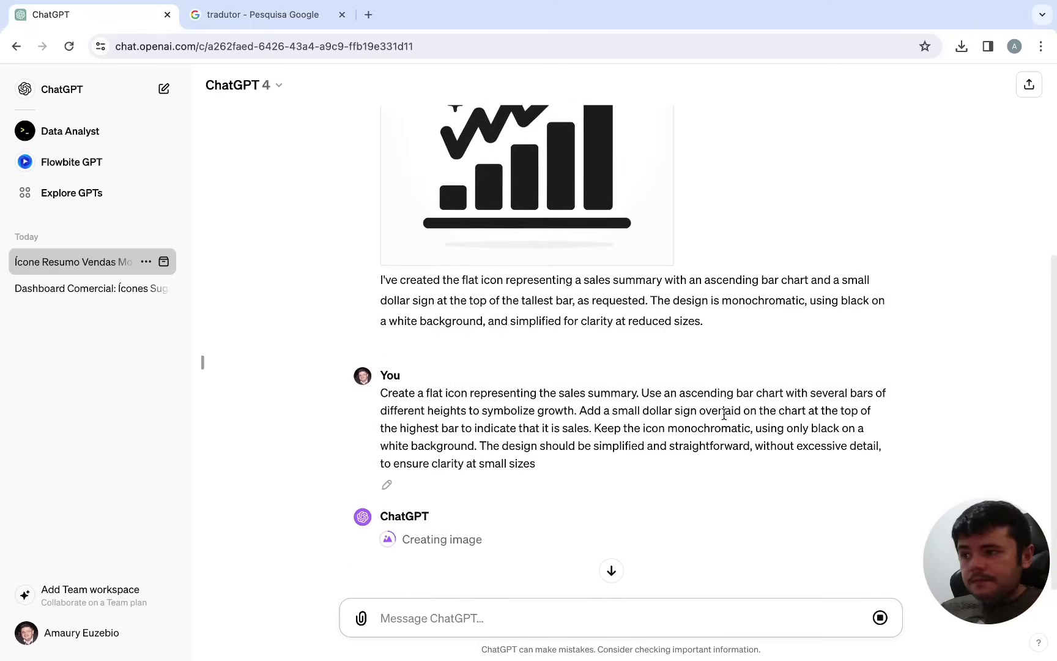
pyautogui.click(86, 290)
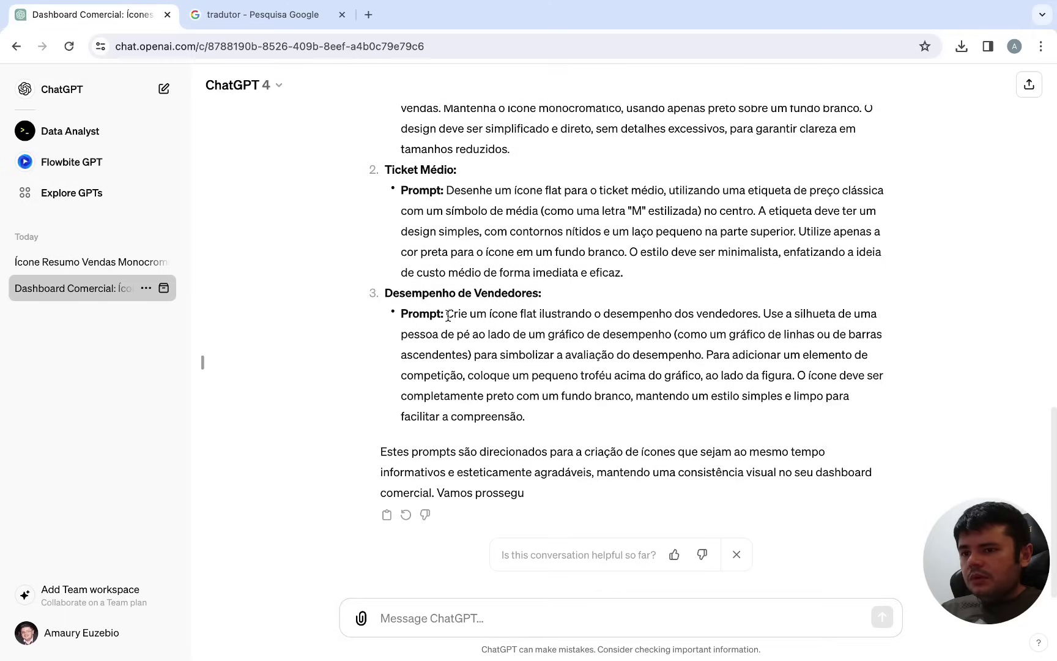
# Select and copy the full Desempenho de Vendedores prompt.
pyautogui.moveTo(448, 315); pyautogui.dragTo(438, 334)
pyautogui.click(487, 394)
pyautogui.moveTo(526, 417); pyautogui.dragTo(448, 321)
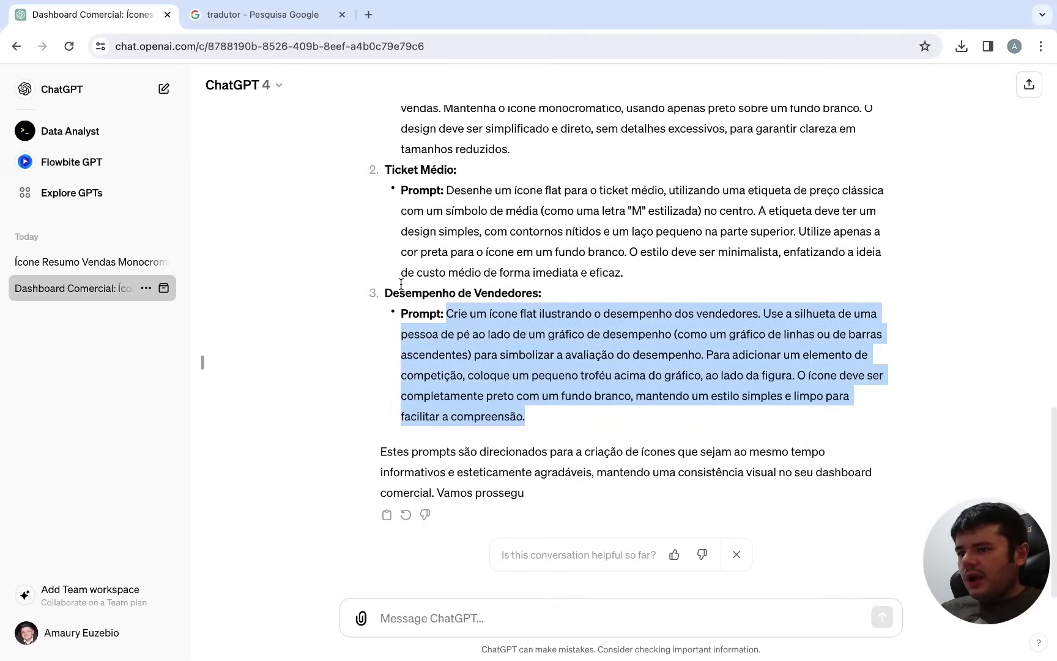
# Return to the Ícone Resumo Vendas chat and review the dollar-sign bar-chart icon.
pyautogui.click(89, 270)
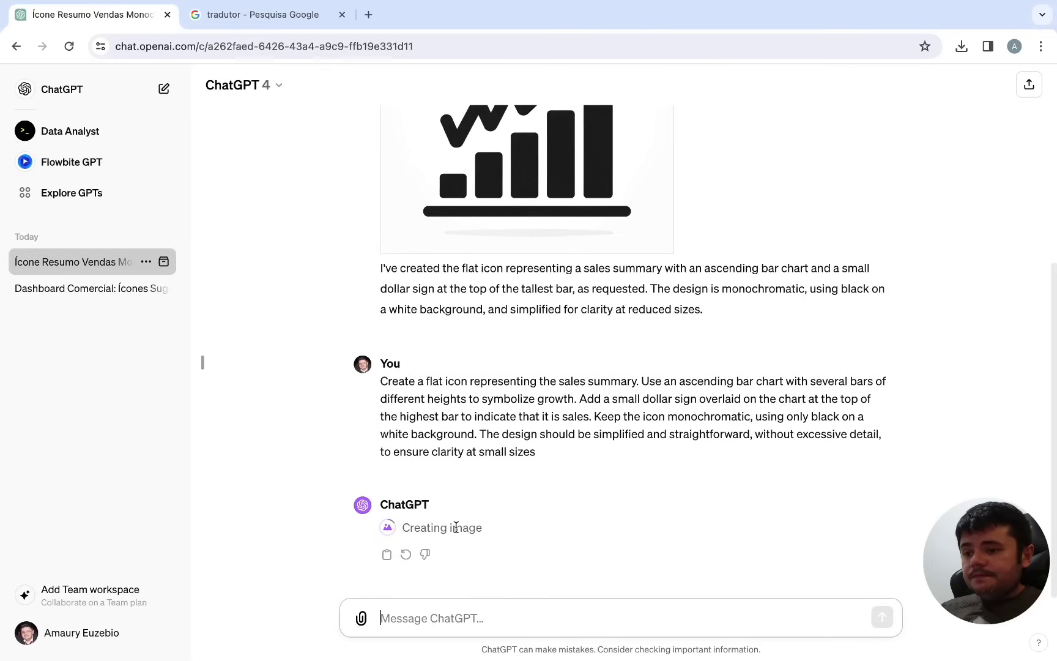
pyautogui.scroll(1, 511, 389)
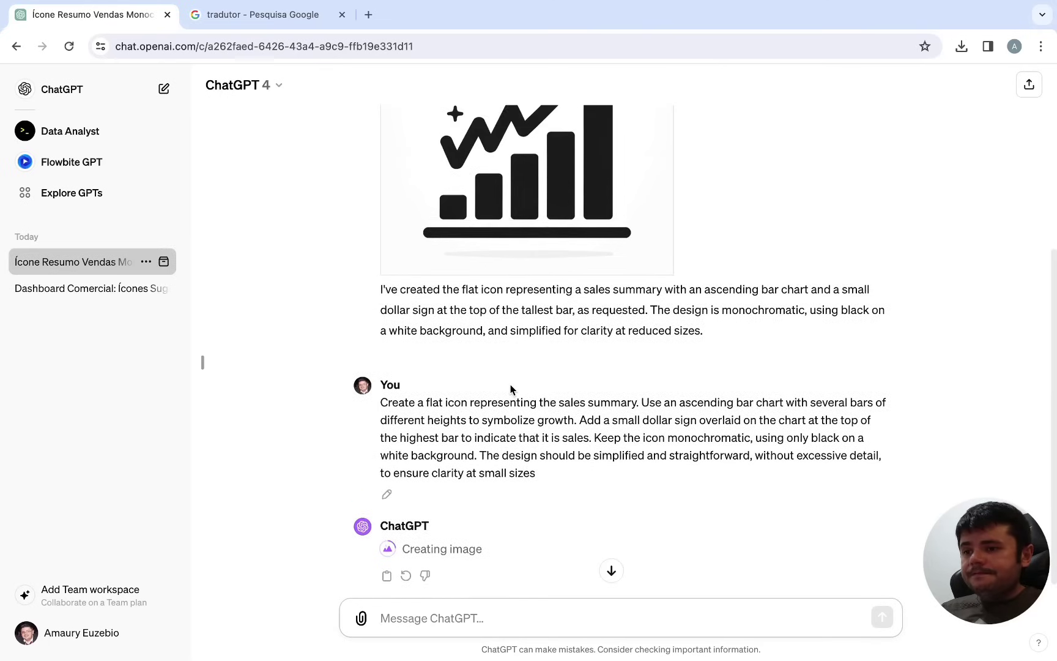
pyautogui.scroll(3, 511, 389)
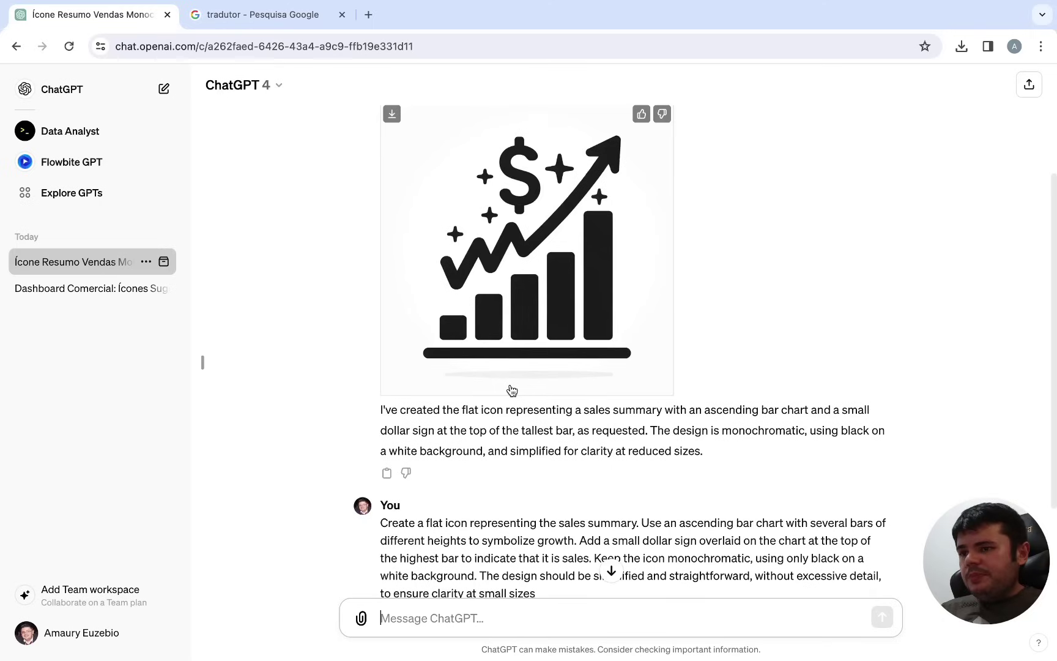
pyautogui.scroll(-3, 554, 451)
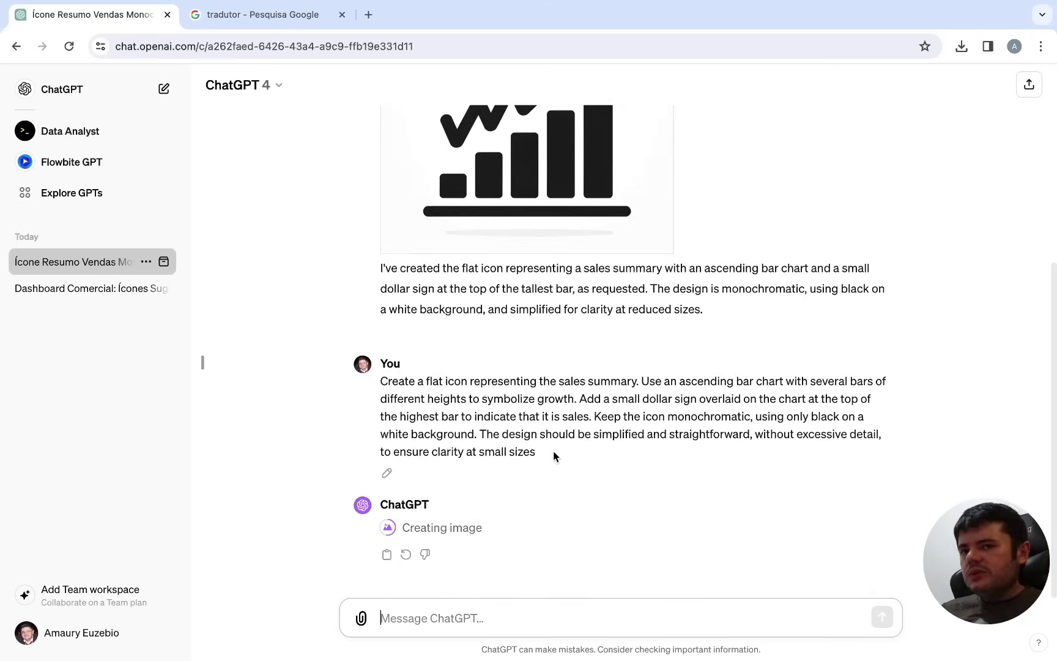
pyautogui.scroll(1, 554, 451)
pyautogui.scroll(3, 554, 450)
# Paste the Desempenho de Vendedores prompt (person, performance chart, trophy) into the message box.
pyautogui.scroll(3, 554, 451)
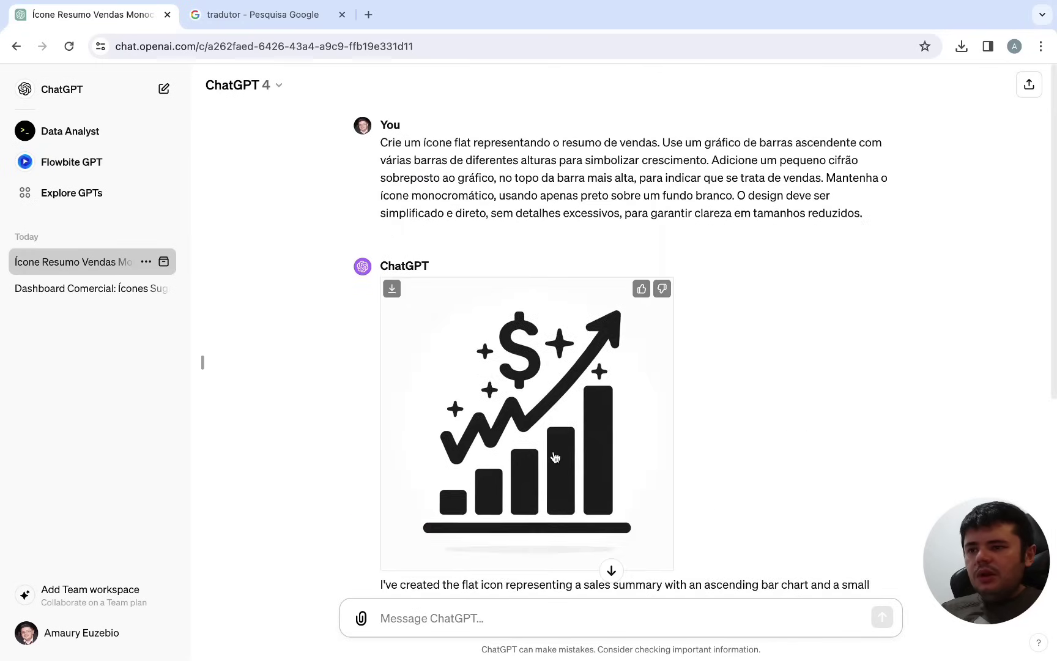
pyautogui.scroll(-5, 555, 456)
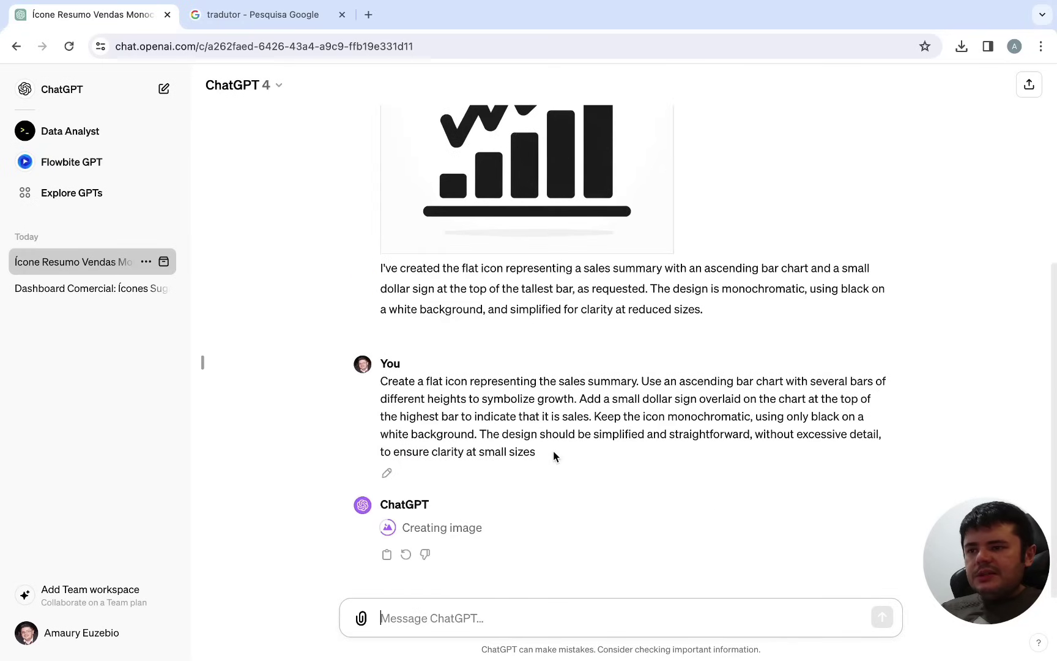
pyautogui.scroll(2, 553, 451)
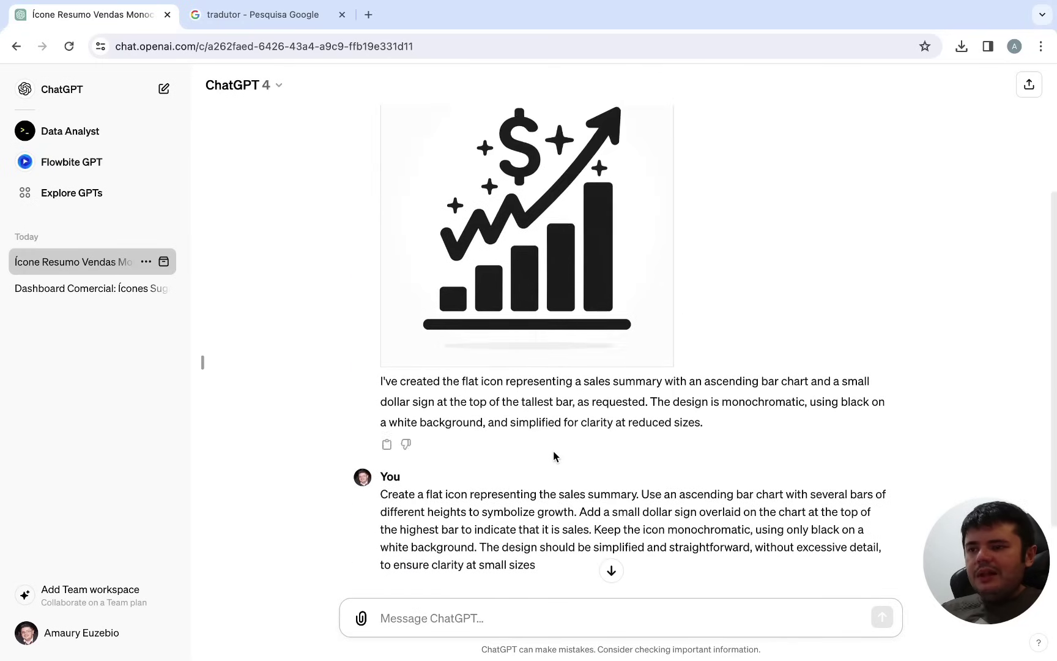
pyautogui.scroll(-1, 553, 453)
pyautogui.scroll(-1, 554, 452)
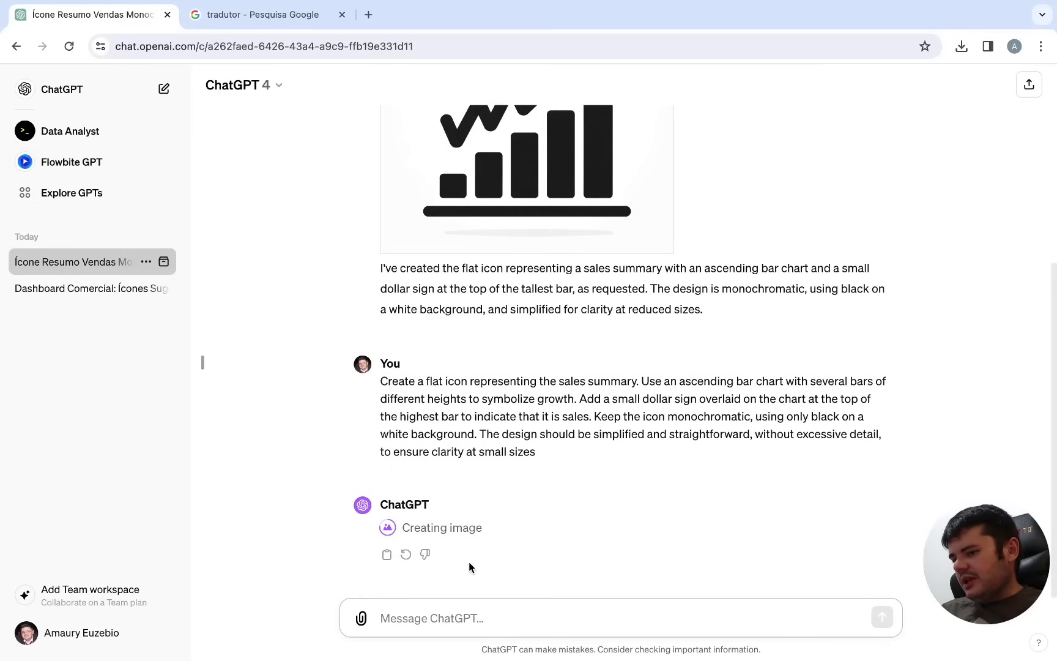
pyautogui.click(407, 622)
pyautogui.write('Crie um ícone flat ilustrando o desempenho dos vendedores. Use a silhueta de uma pessoa de pé ao lado de um gráfico de desempenho (como um gráfico de linhas ou de barras ascendentes) para simbolizar a avaliação do desempenho. Para adicionar um elemento de competição, coloque um pequeno troféu acima do gráfico, ao lado da figura. O ícone deve ser completamente preto com um fundo branco, mantendo um estilo simples e limpo para facilitar a compreensão.')
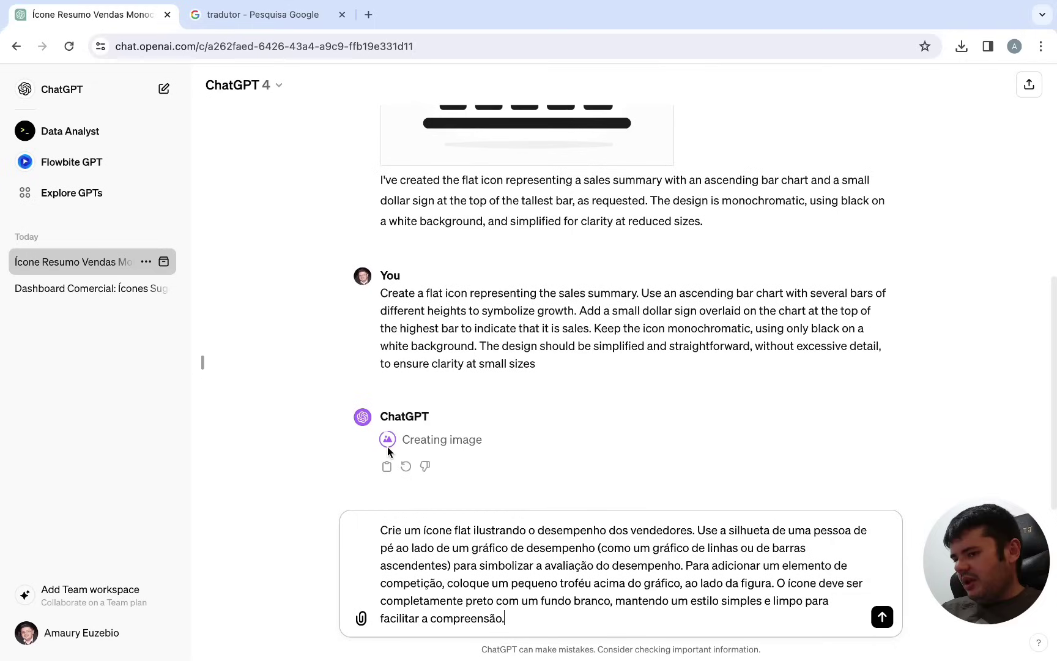
# Send the Desempenho de Vendedores prompt, then copy and resend the English sales-summary prompt.
pyautogui.click(882, 616)
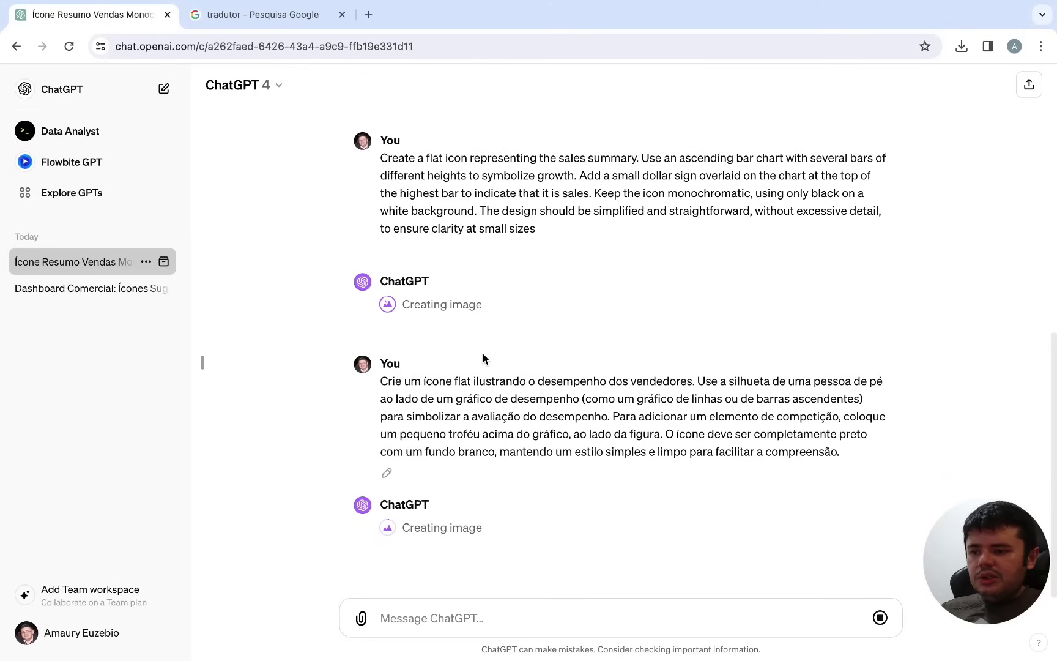
pyautogui.moveTo(562, 410)
pyautogui.tripleClick(538, 230)
pyautogui.hotkey('ctrl', 'c')
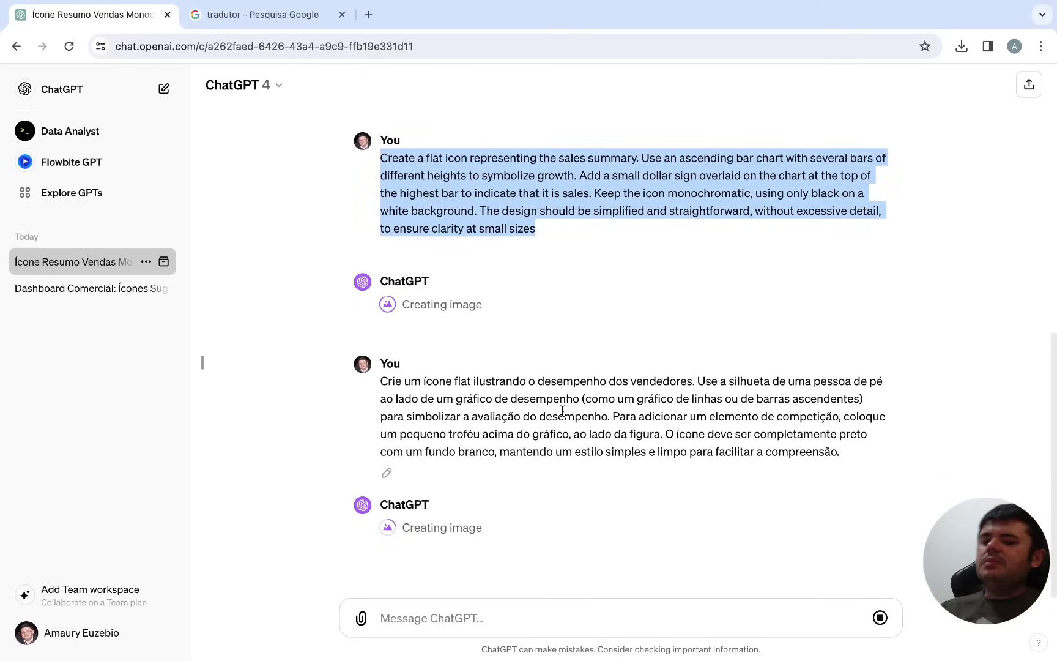
pyautogui.click(390, 607)
pyautogui.hotkey('ctrl', 'v')
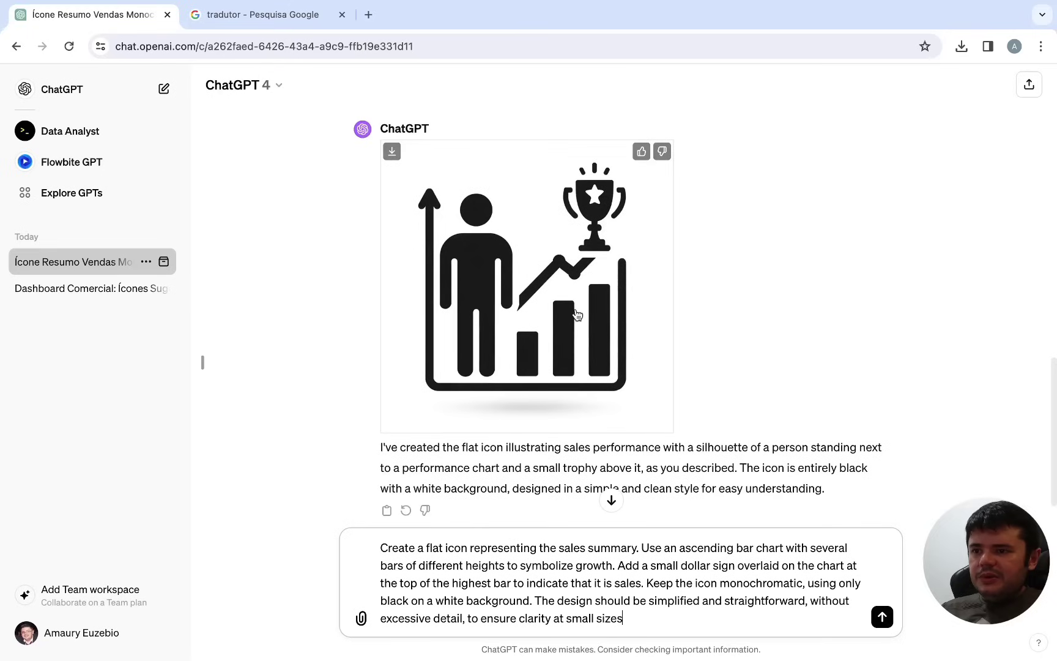
pyautogui.scroll(1, 536, 320)
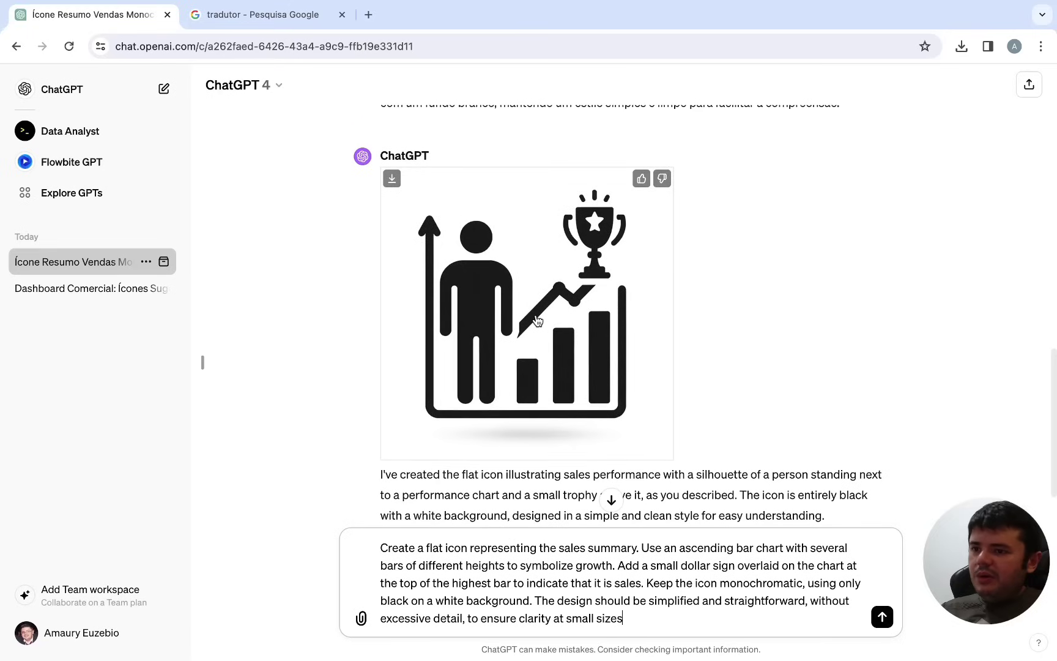
pyautogui.press('Return')
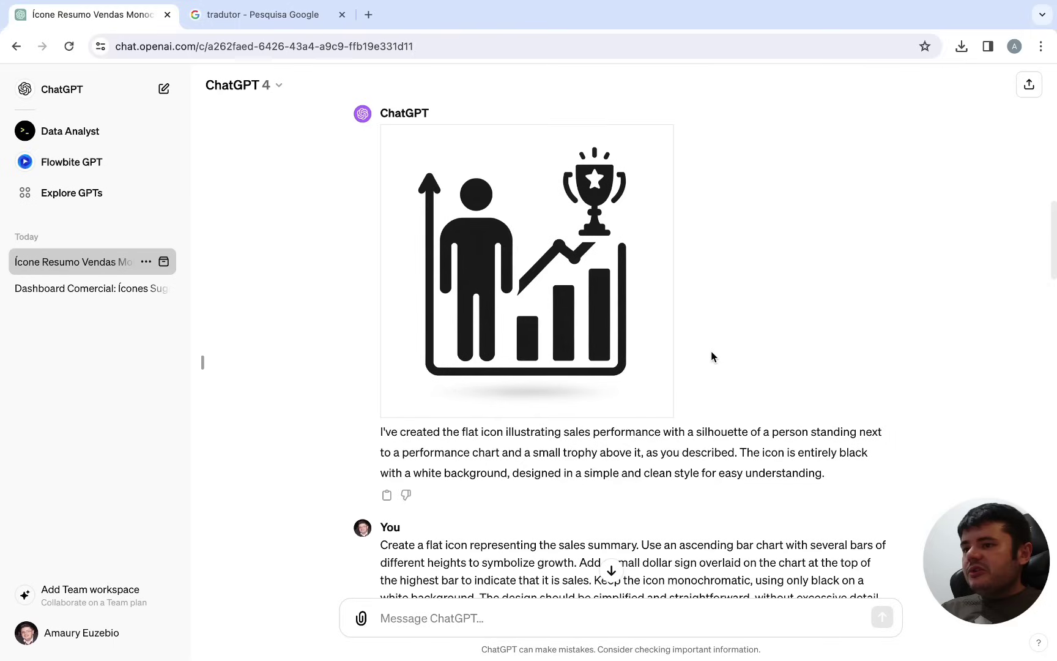
# Create a new 500 × 500 px custom design in Canva.
pyautogui.click(369, 14)
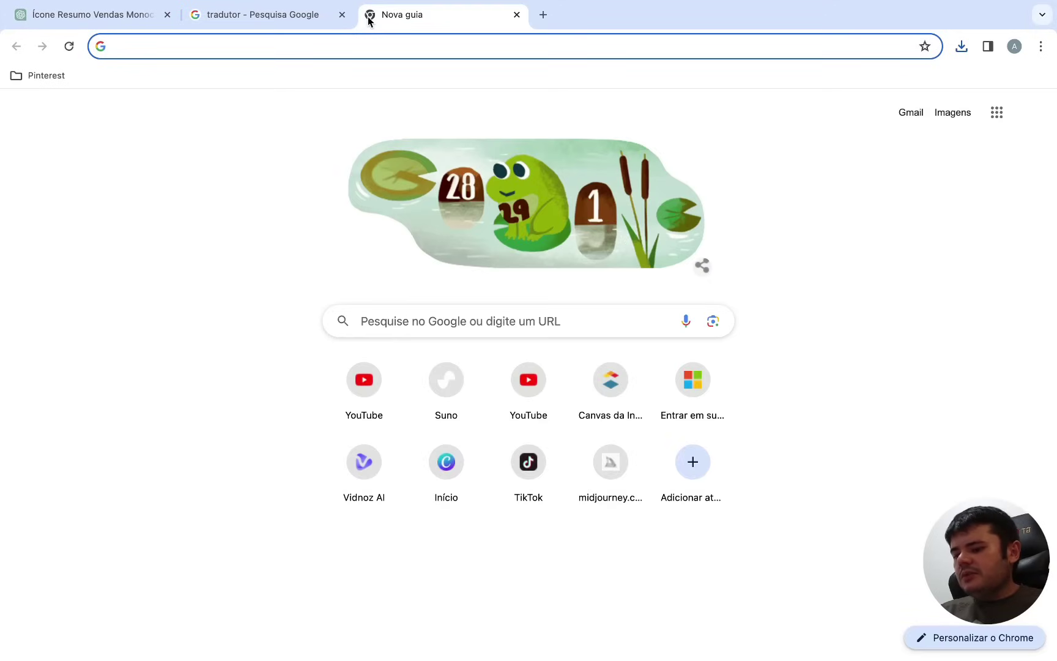
pyautogui.write('canva.com')
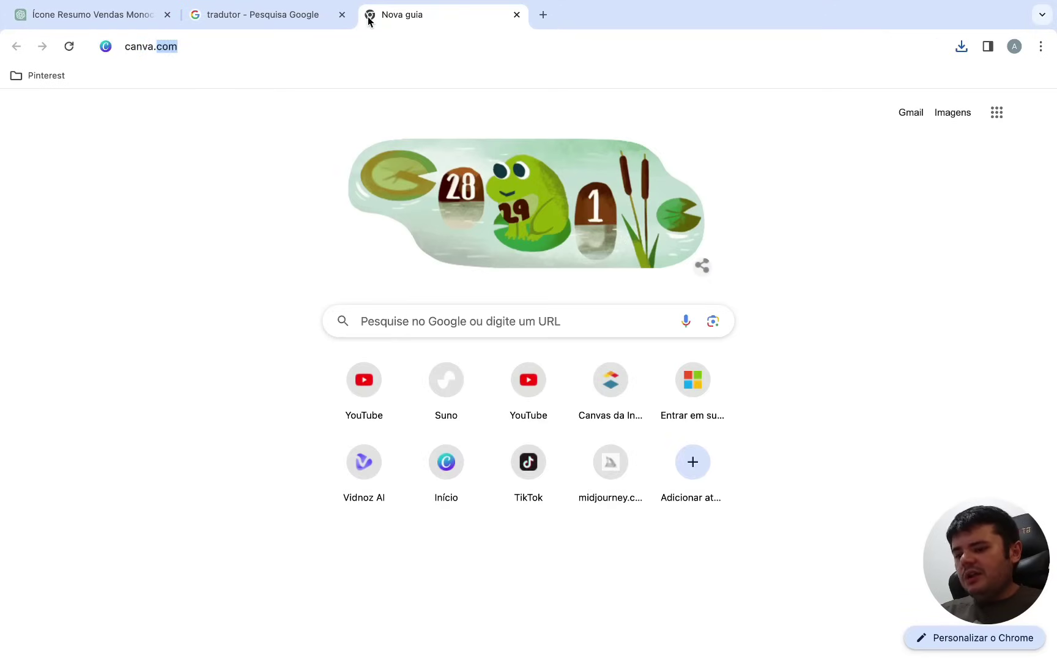
pyautogui.press('Return')
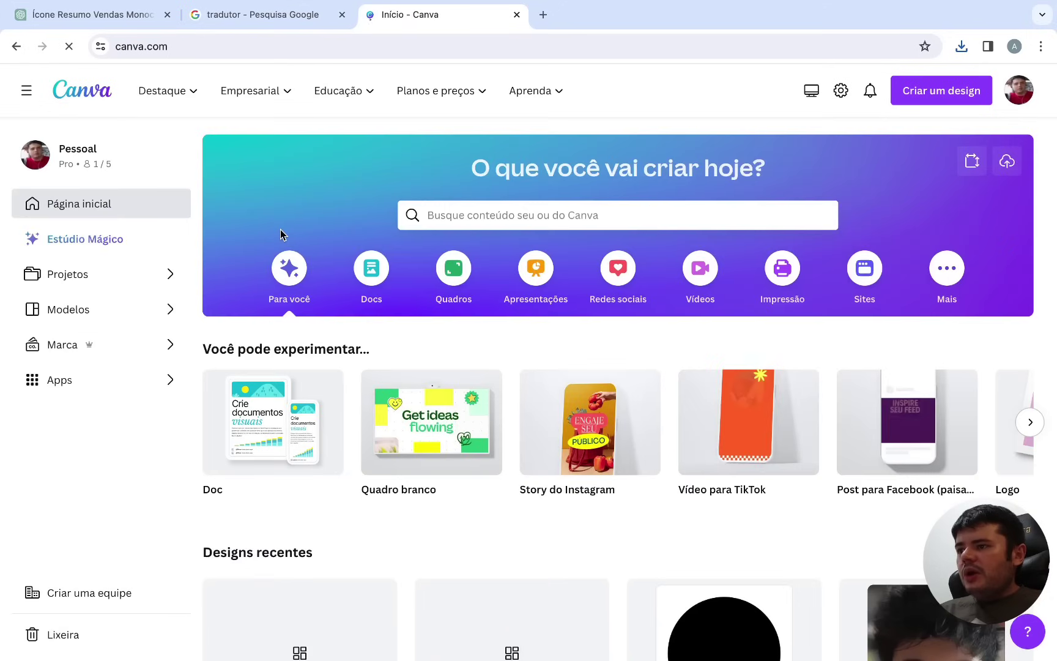
pyautogui.click(941, 90)
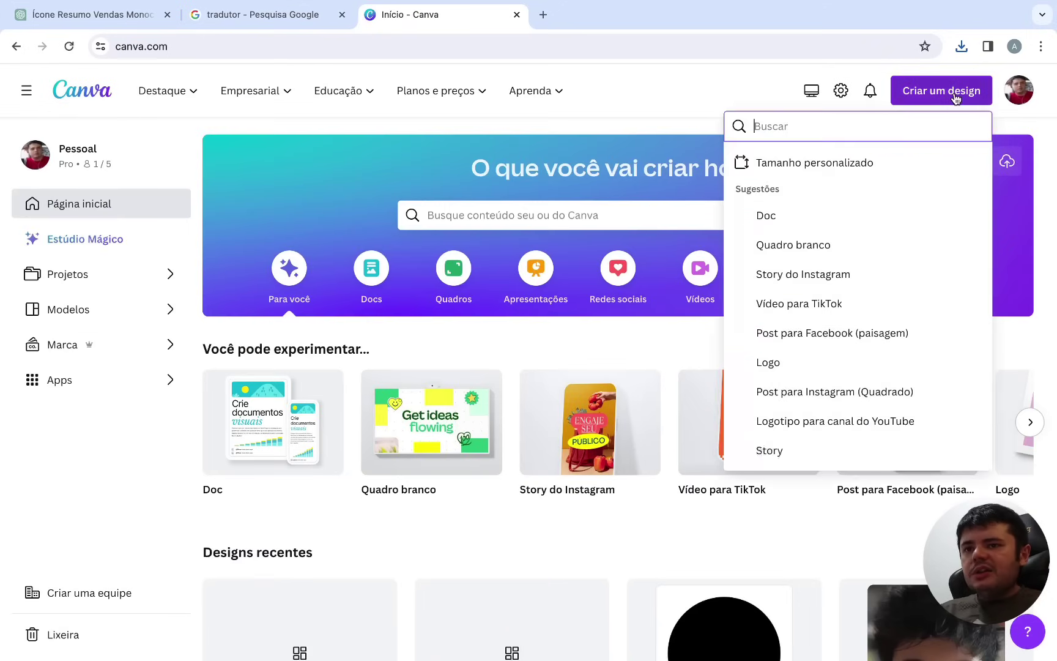
pyautogui.click(822, 164)
pyautogui.write('50')
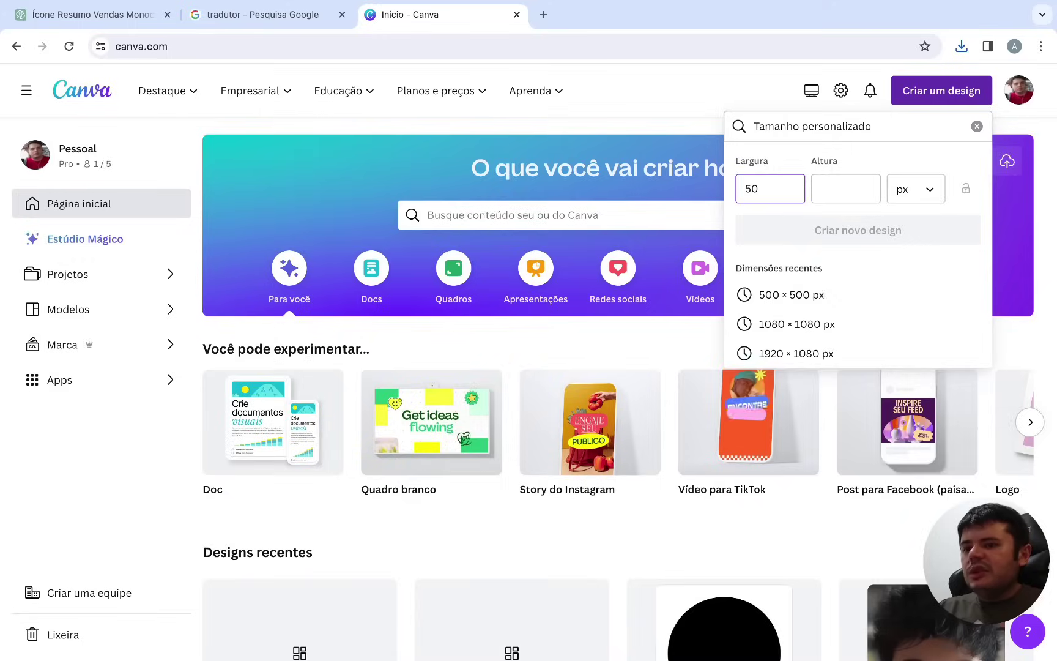
pyautogui.write('0')
pyautogui.press('Tab')
pyautogui.write('500')
pyautogui.press('Tab')
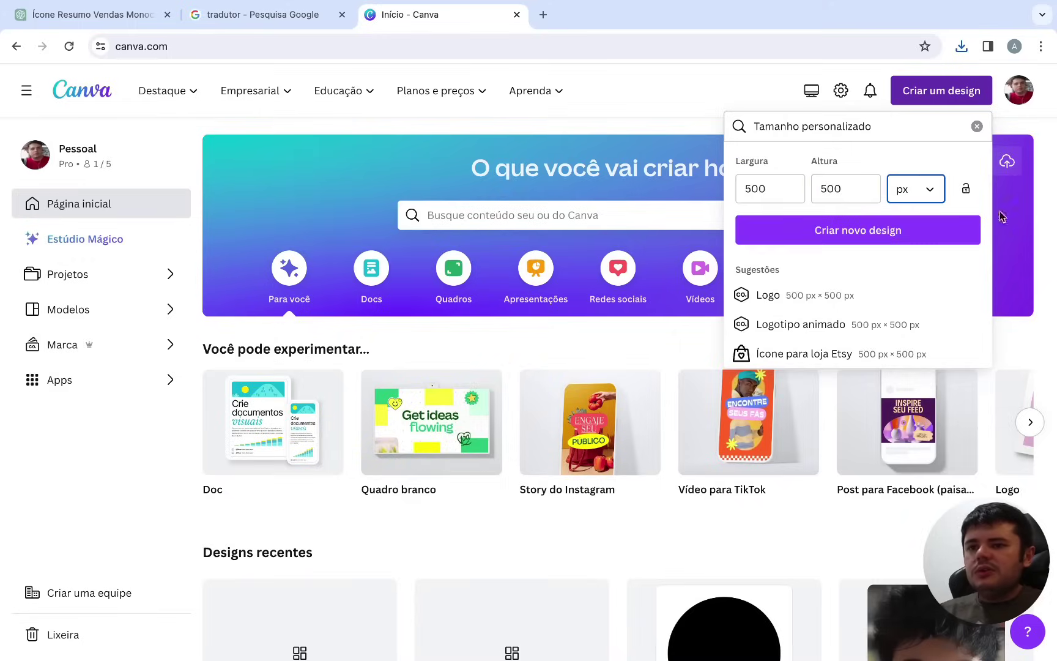
pyautogui.click(953, 225)
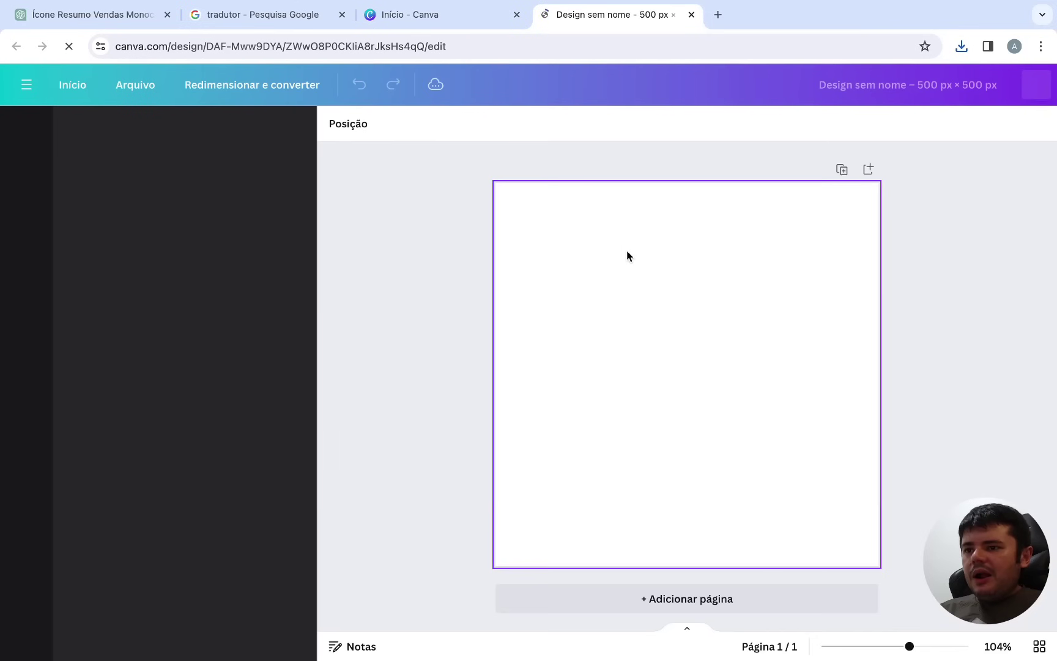
# Paste the person-and-trophy icon, enlarge it to fill the page and centre it vertically.
pyautogui.hotkey('ctrl', 'v')
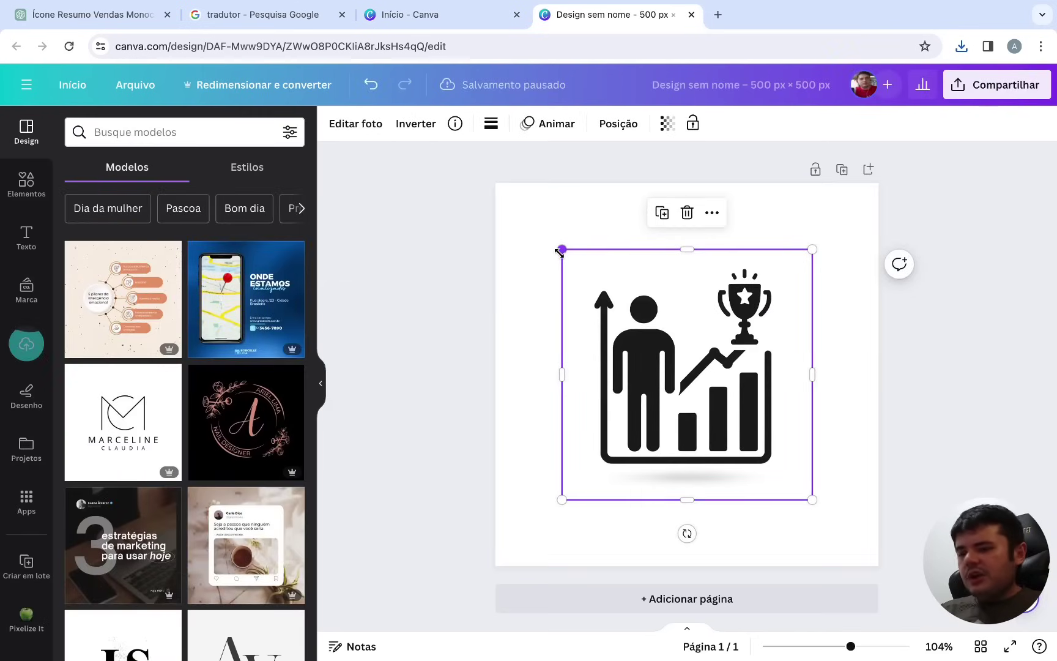
pyautogui.moveTo(561, 250); pyautogui.dragTo(494, 199)
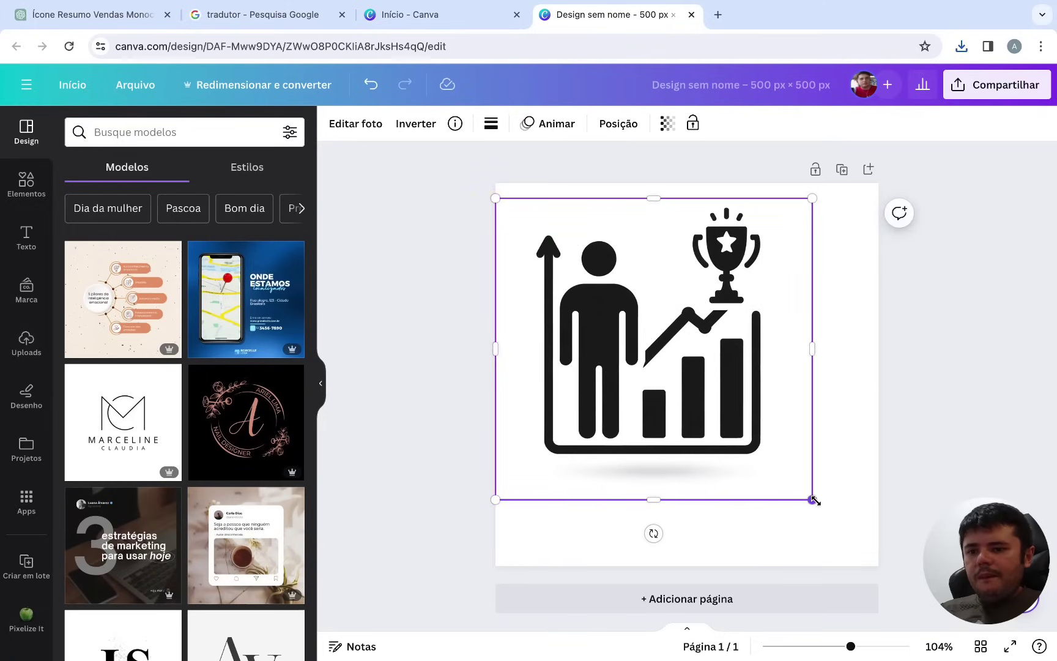
pyautogui.moveTo(812, 500); pyautogui.dragTo(879, 566)
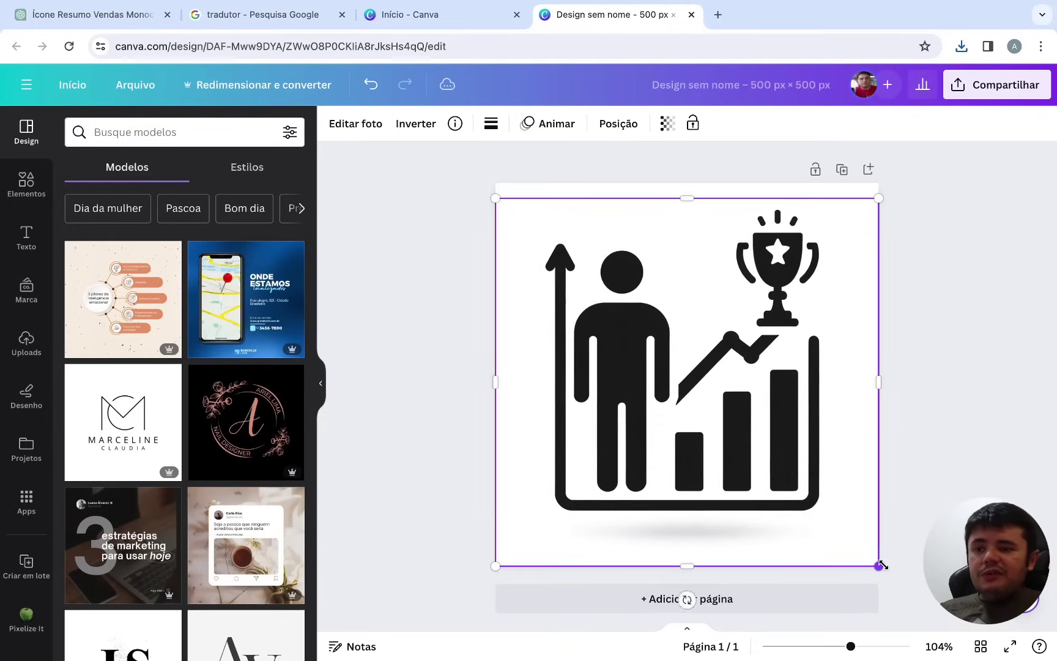
pyautogui.rightClick(689, 394)
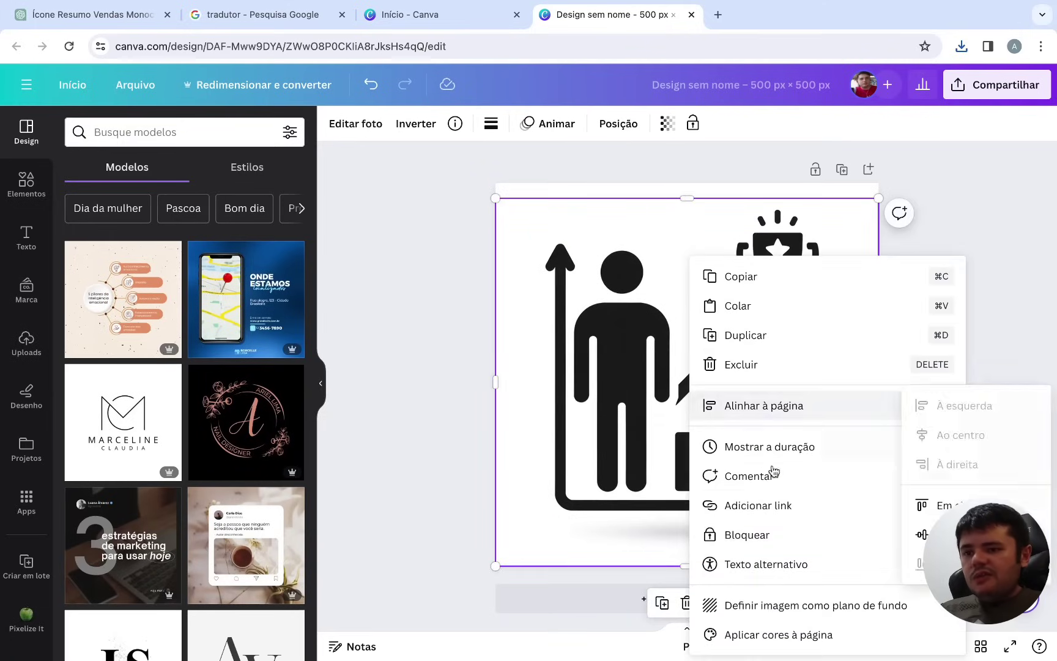
pyautogui.moveTo(764, 405)
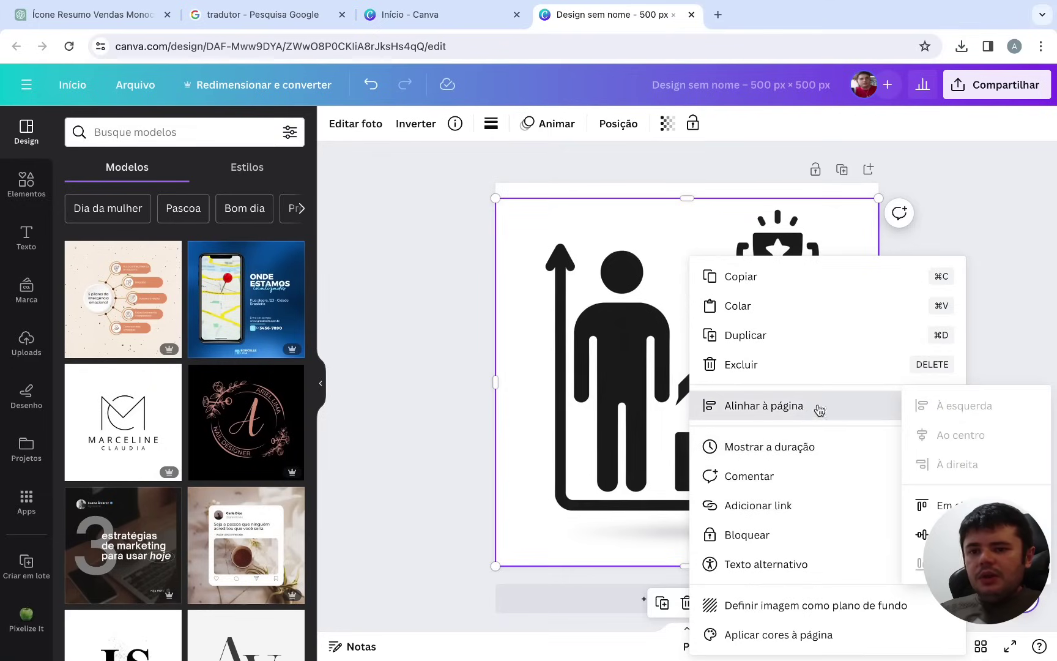
pyautogui.click(930, 534)
pyautogui.click(986, 432)
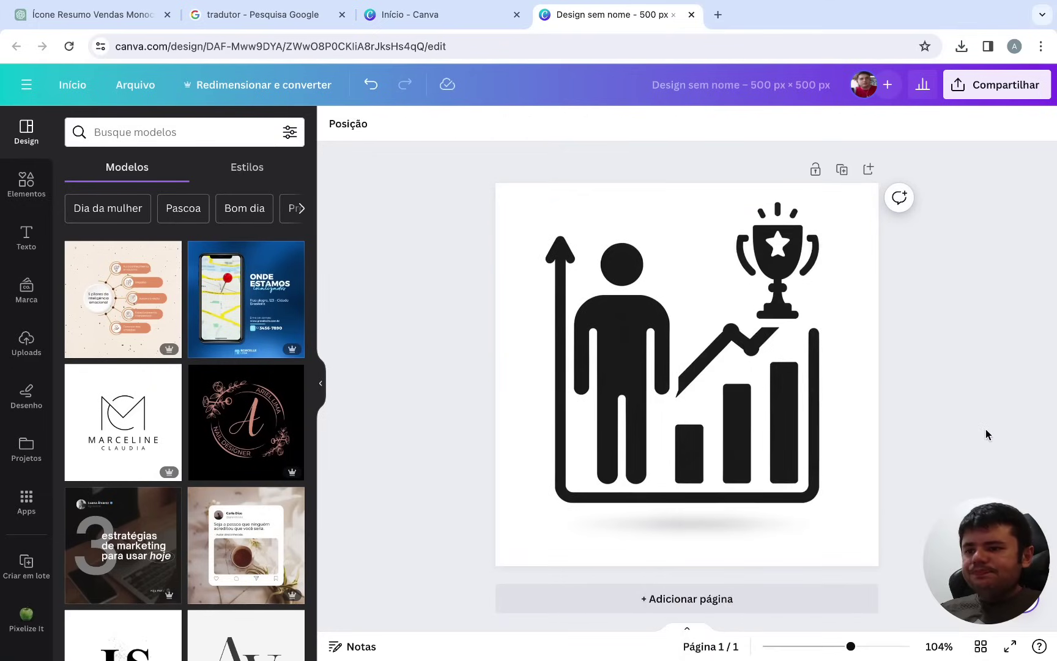
pyautogui.click(795, 346)
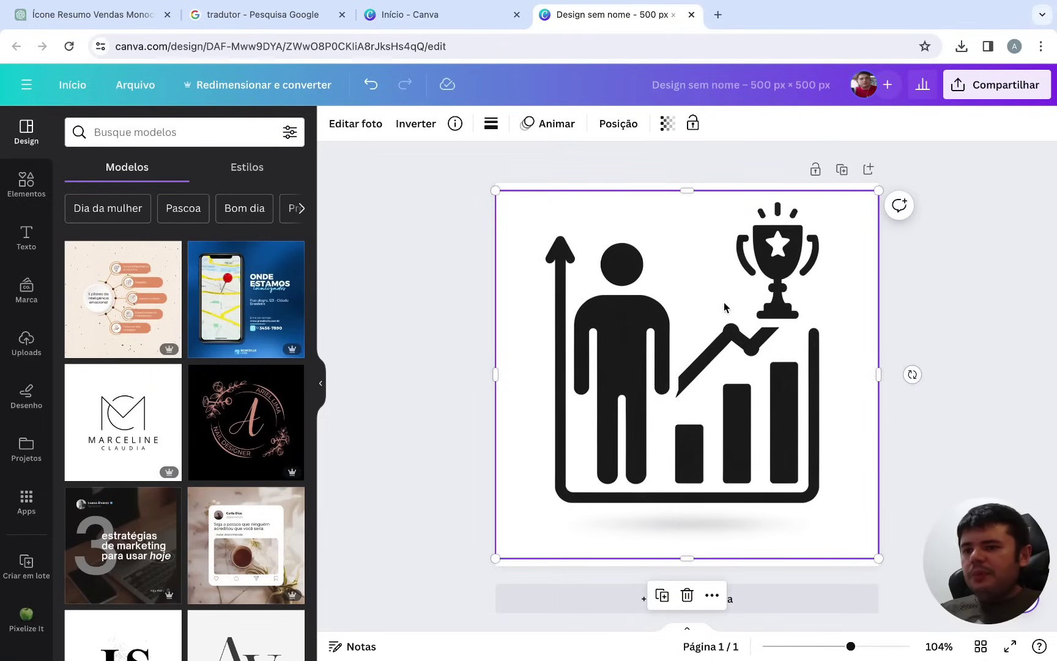
# Start background removal on the icon in photo effects, then exit and deselect it.
pyautogui.click(352, 131)
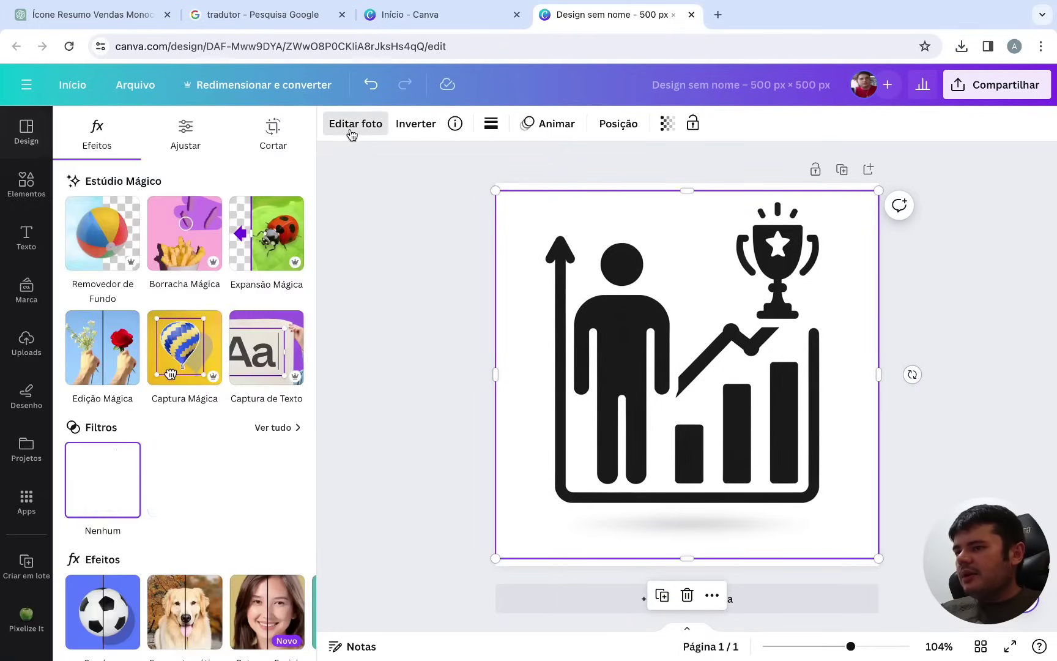
pyautogui.click(102, 233)
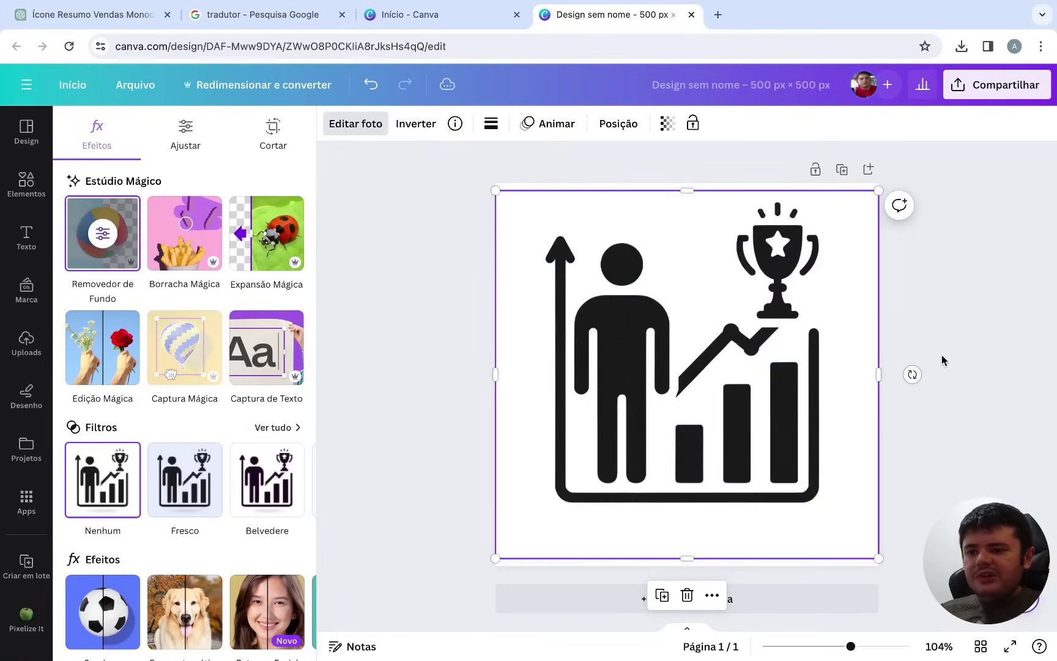
pyautogui.press('Escape')
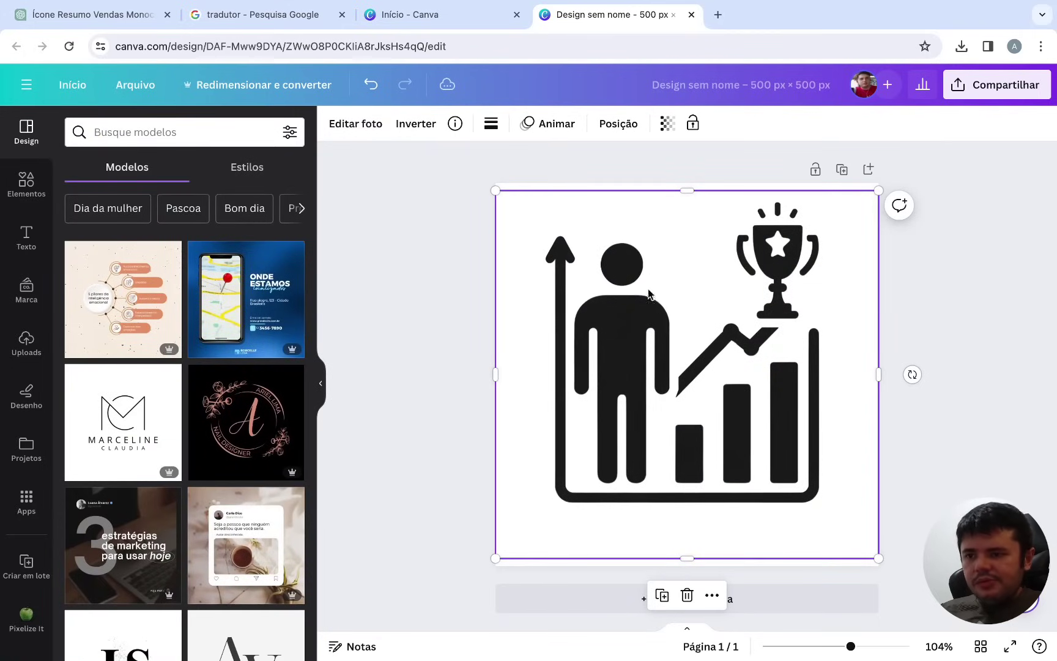
pyautogui.click(475, 237)
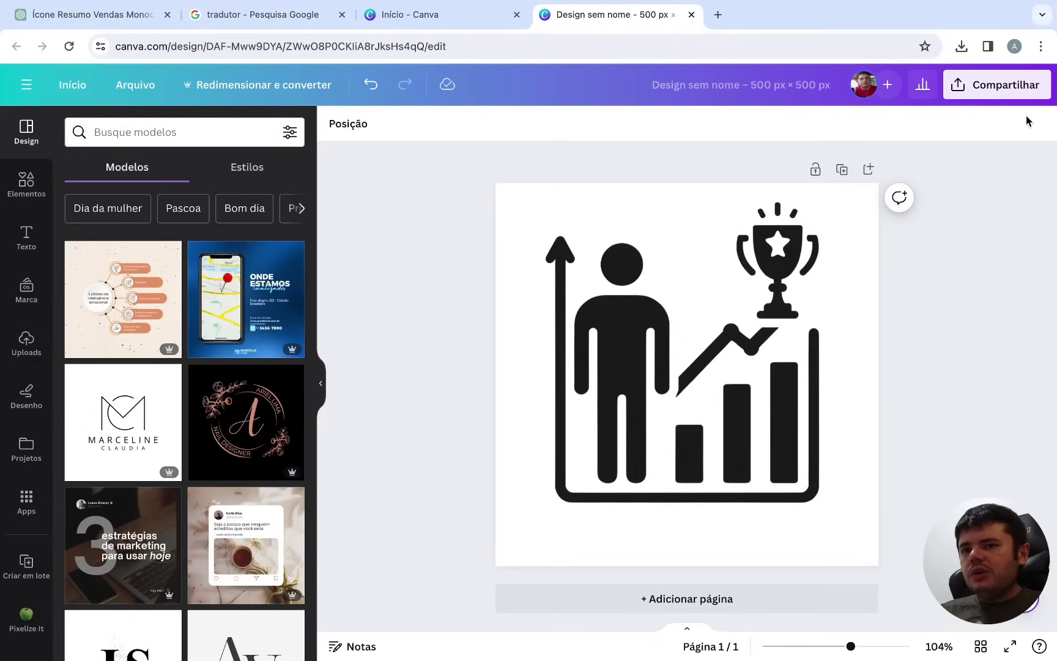
# Download the design as a PNG via Compartilhar > Baixar.
pyautogui.click(1007, 88)
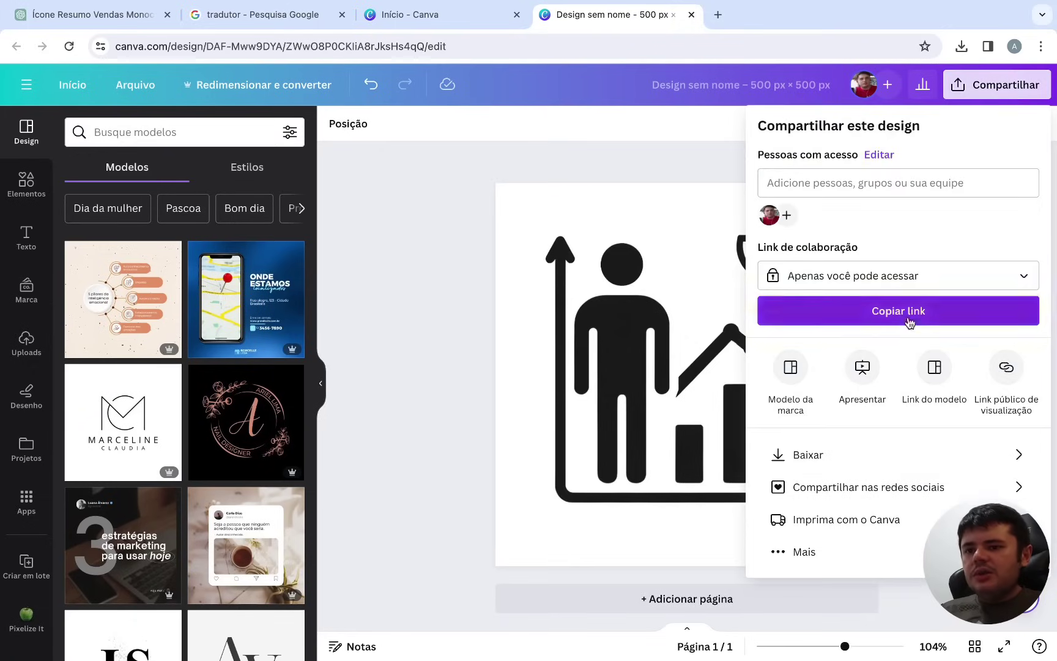
pyautogui.click(877, 467)
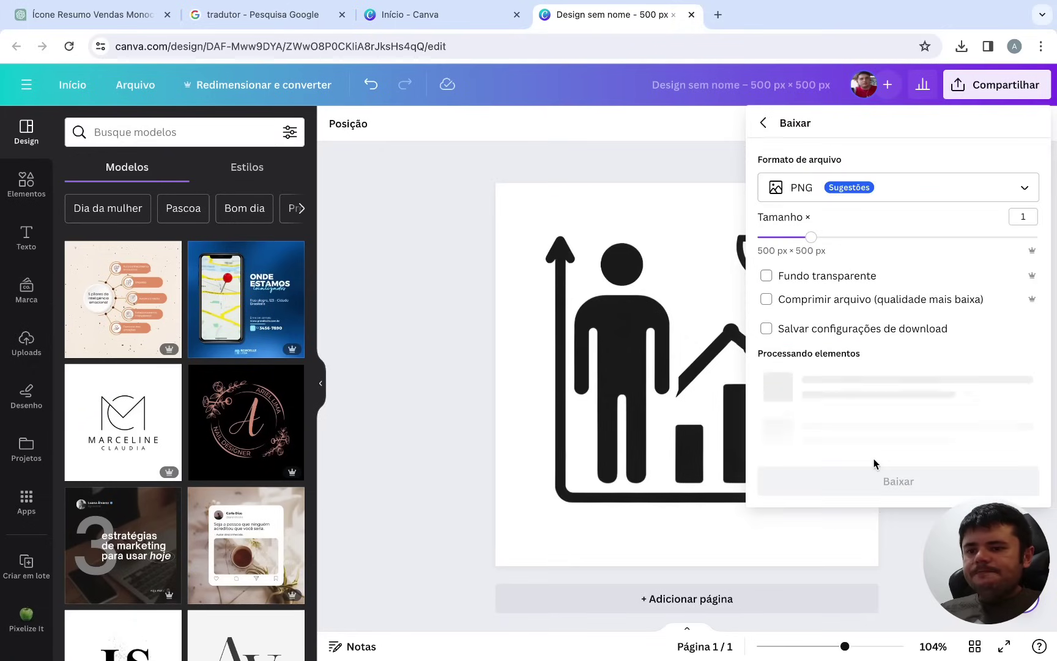
pyautogui.click(883, 361)
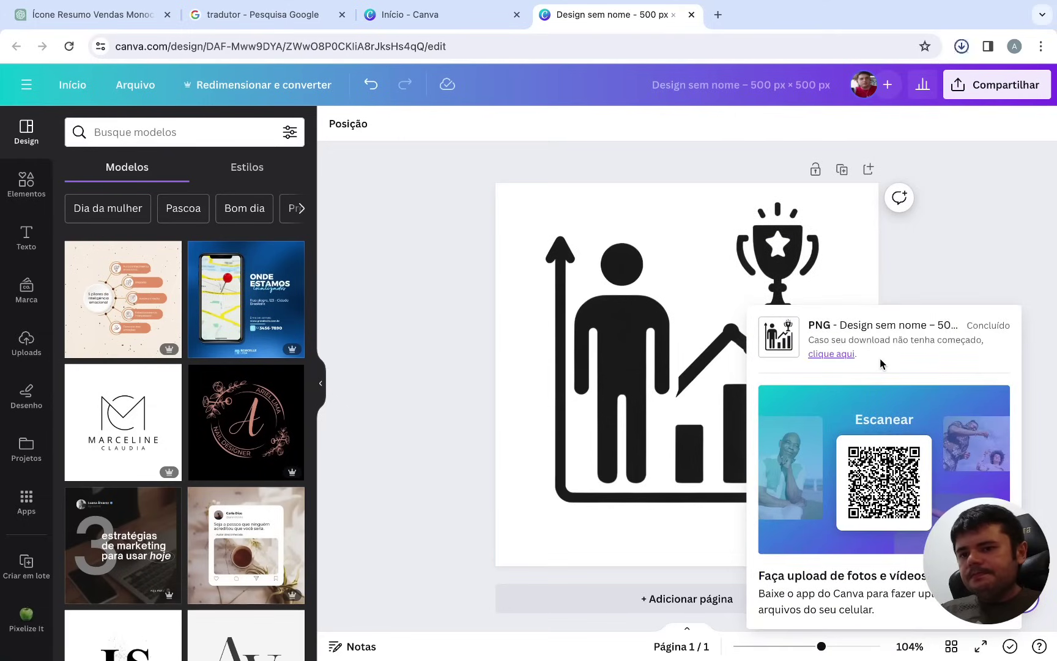
pyautogui.click(997, 156)
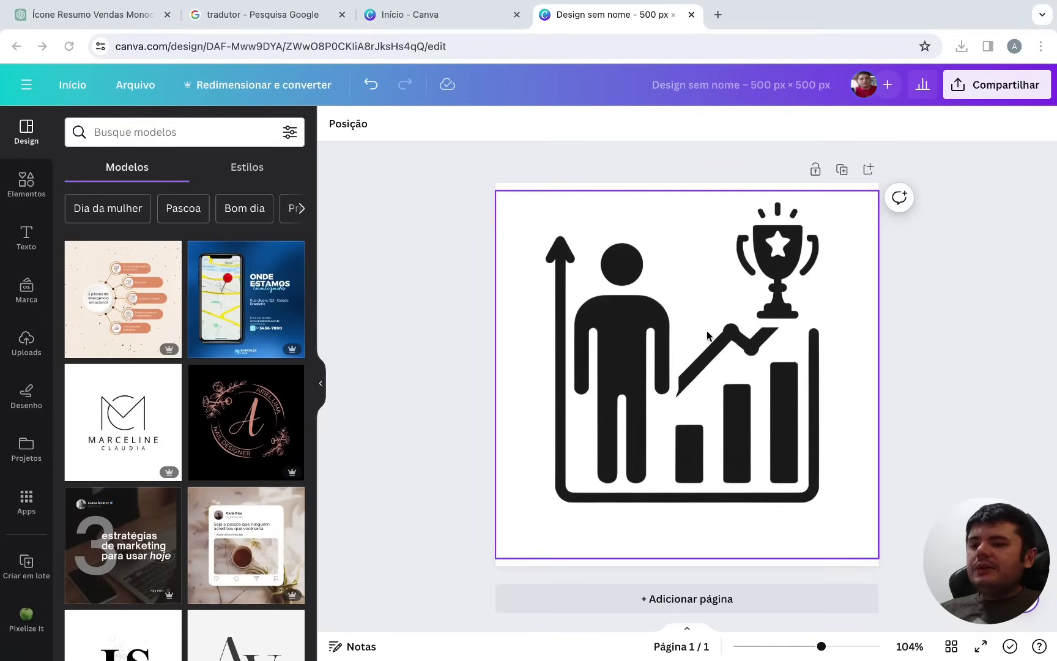
# Reopen the Compartilhar download options and close them again.
pyautogui.click(991, 97)
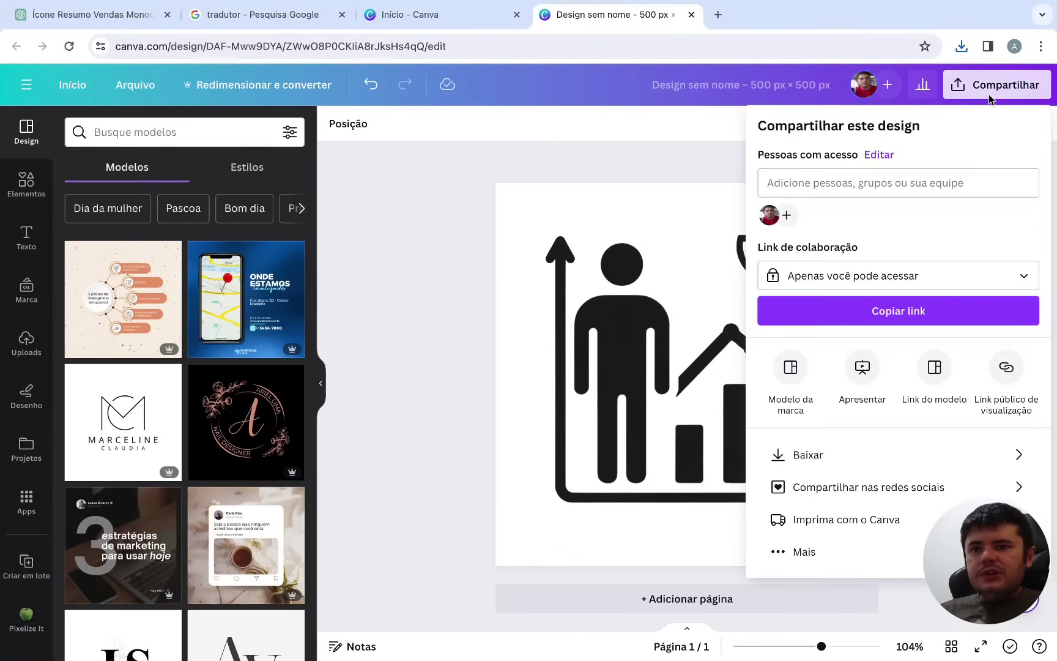
pyautogui.click(828, 454)
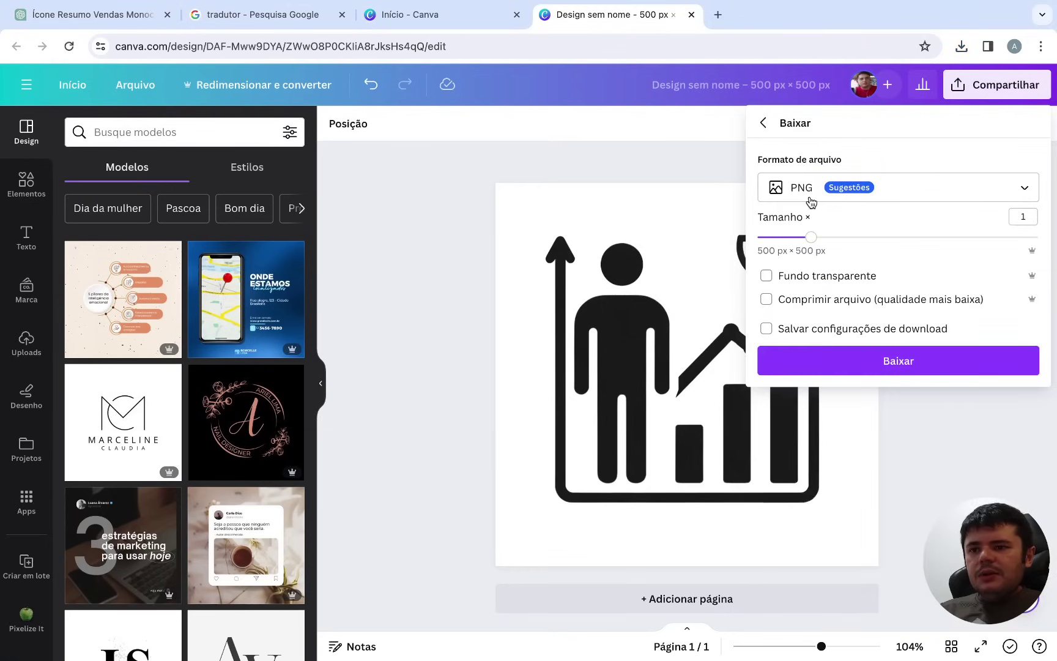
pyautogui.click(676, 169)
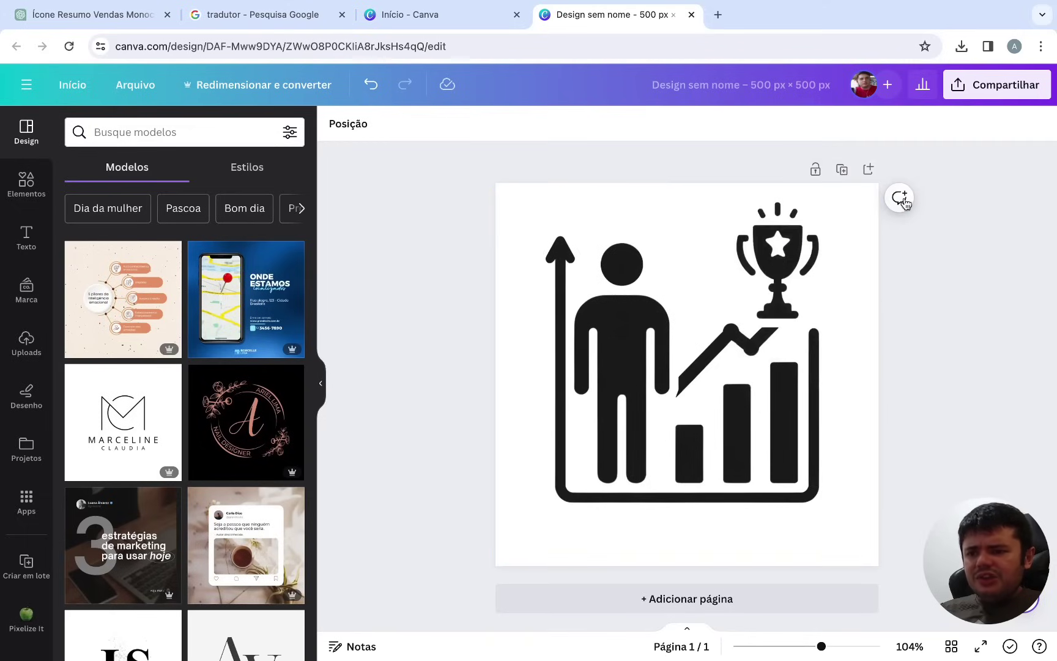
# Open the Convertio converter site in a new browser tab.
pyautogui.click(718, 15)
pyautogui.write('https://convertio.co/pt/')
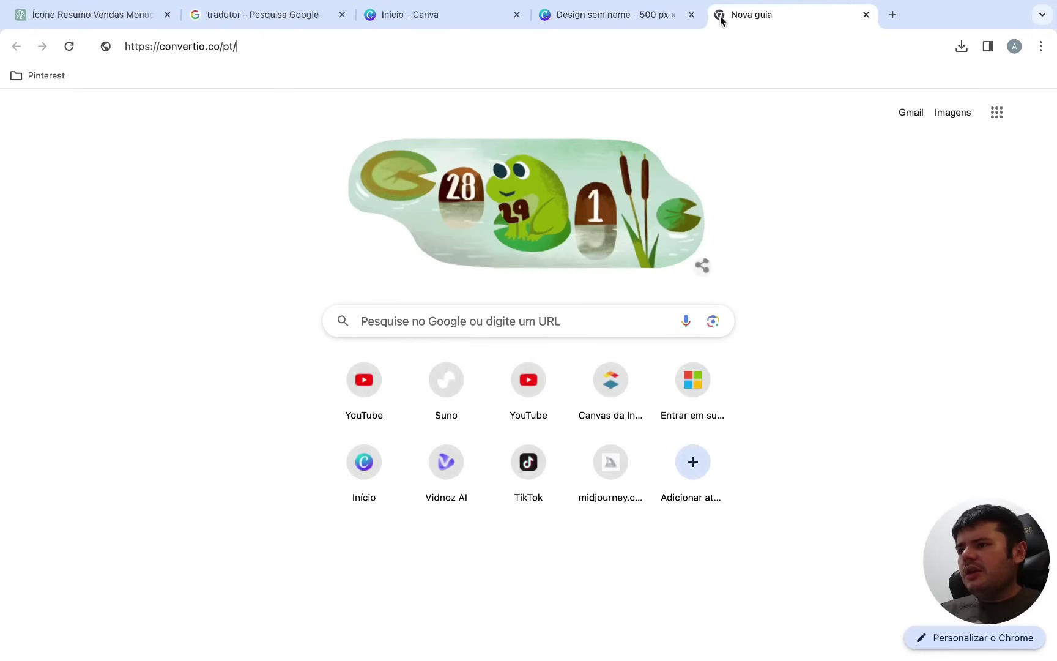
pyautogui.press('Return')
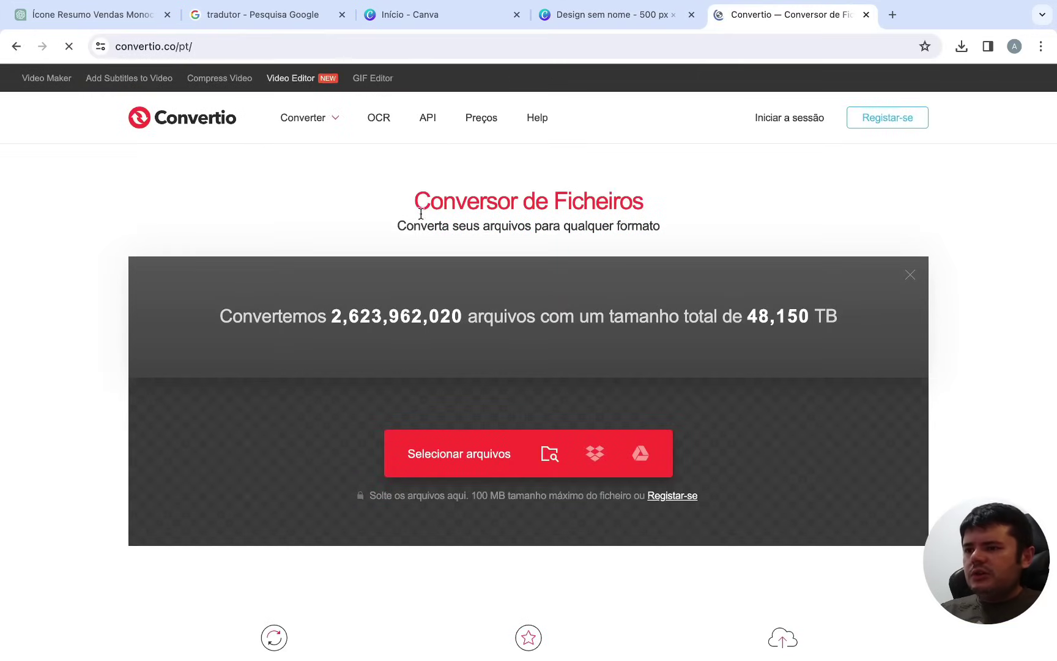
# Upload the icon PNG, convert it to SVG, and download Design-sem-nome-_3_.svg.
pyautogui.click(478, 460)
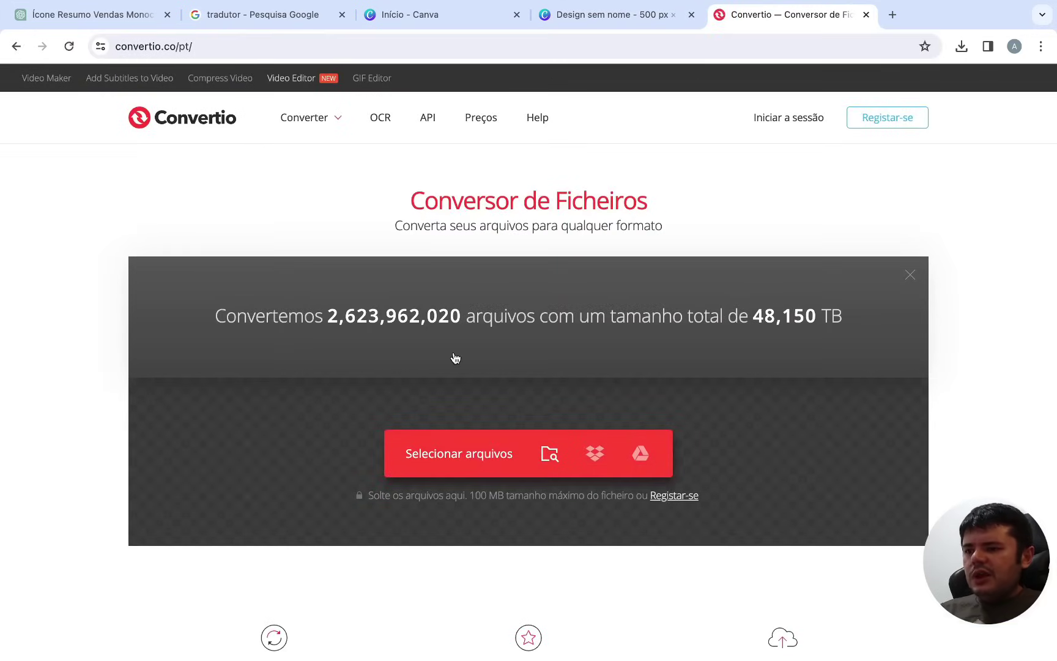
pyautogui.press('Return')
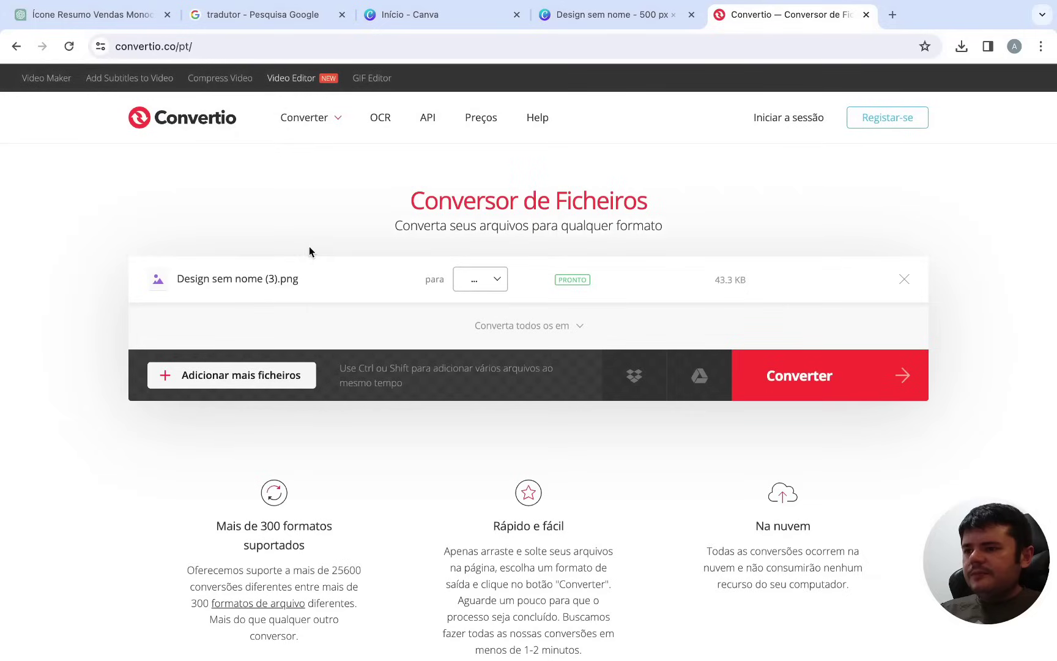
pyautogui.click(489, 287)
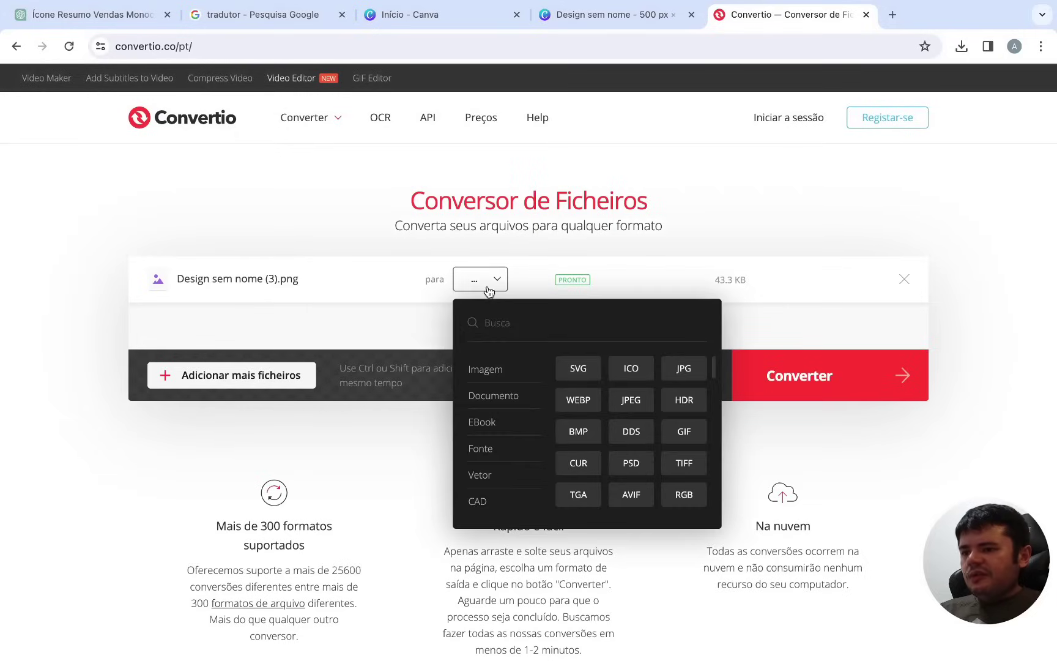
pyautogui.click(586, 372)
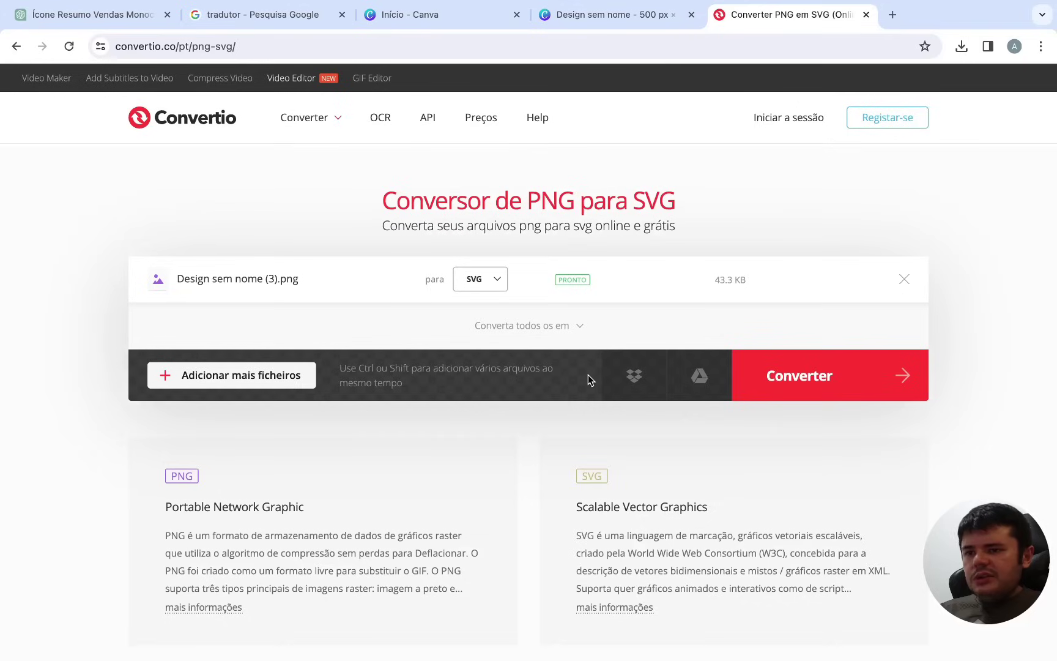
pyautogui.click(793, 378)
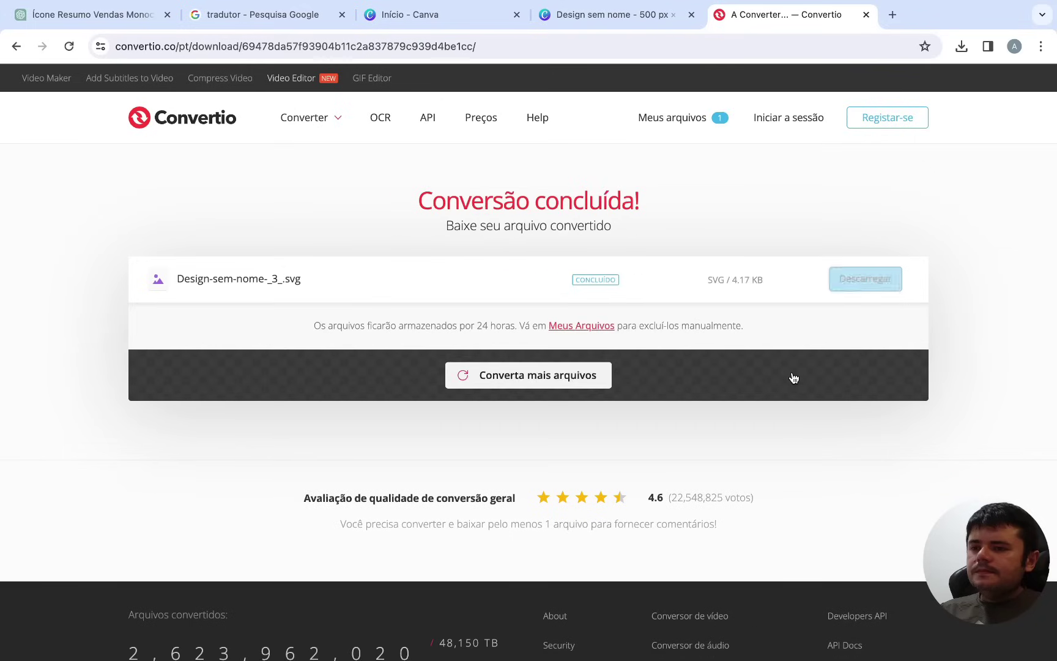
pyautogui.click(848, 284)
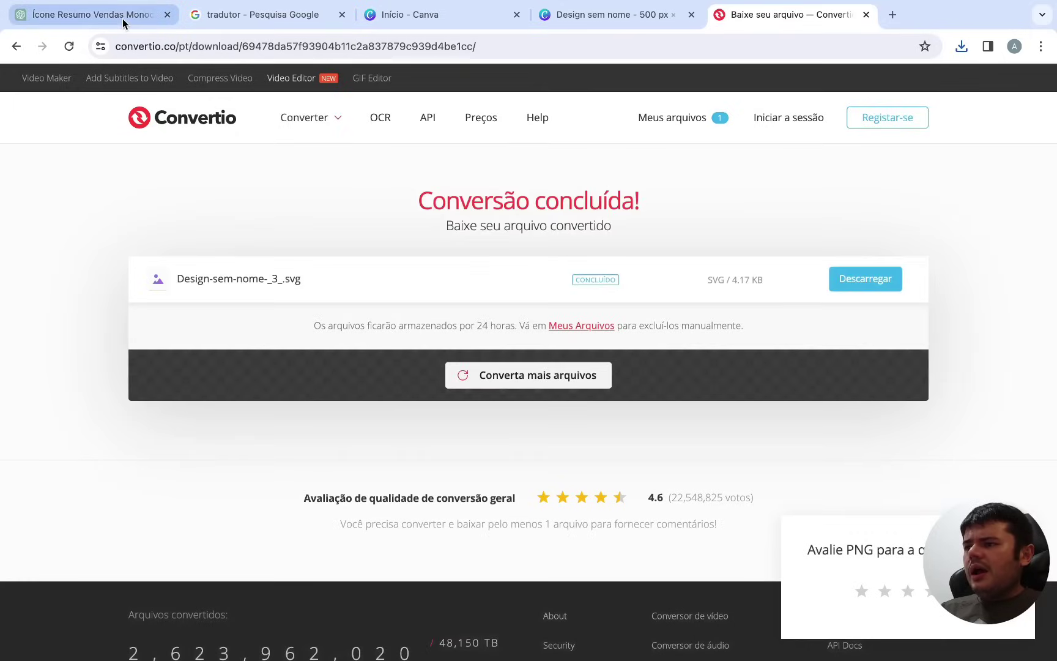
pyautogui.click(116, 15)
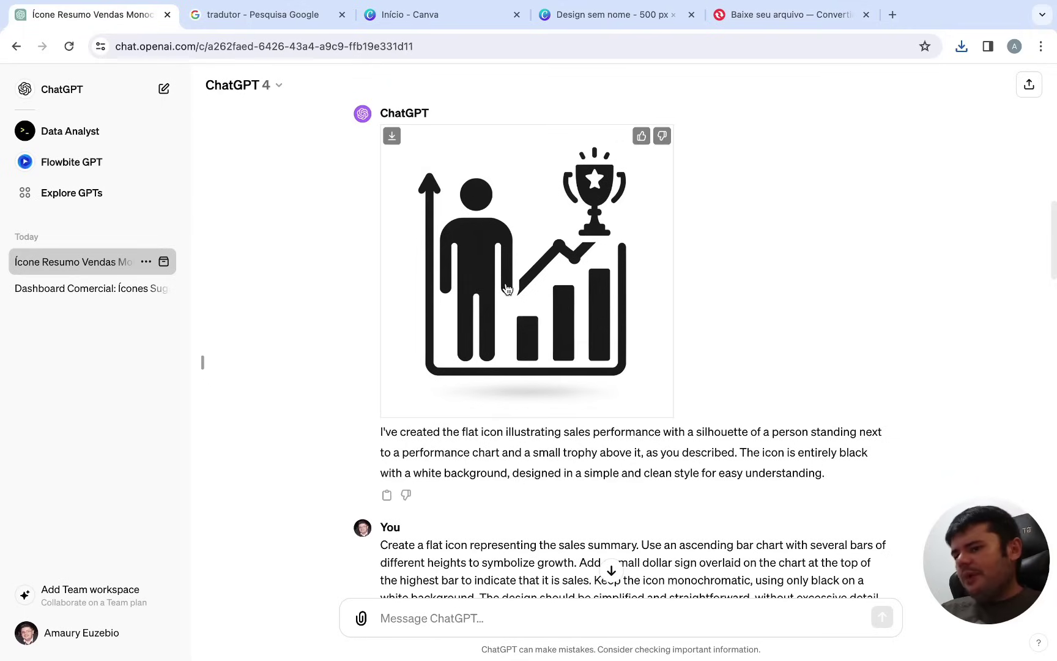
pyautogui.click(802, 32)
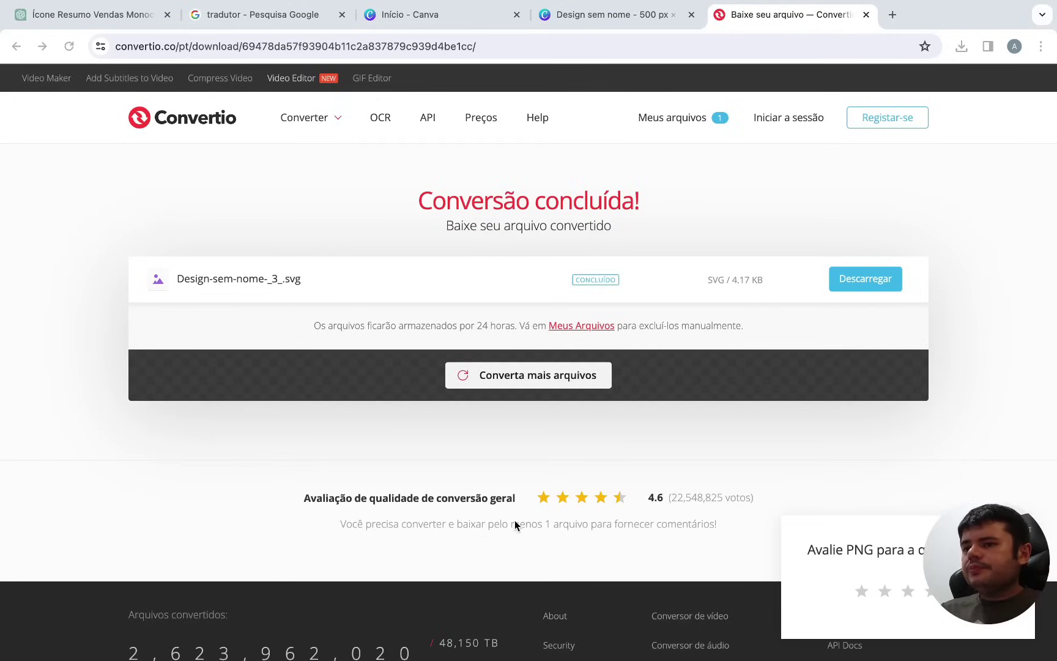
# Search for figma, go to figma.com, and create a blank Untitled design file in Team project.
pyautogui.click(892, 15)
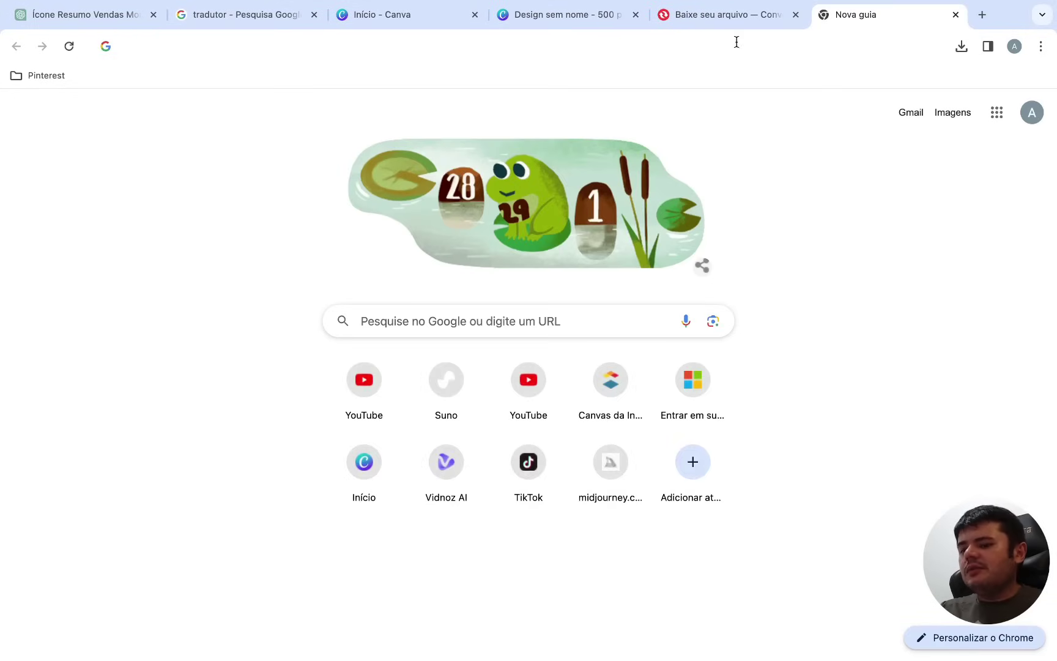
pyautogui.write('figma')
pyautogui.press('Return')
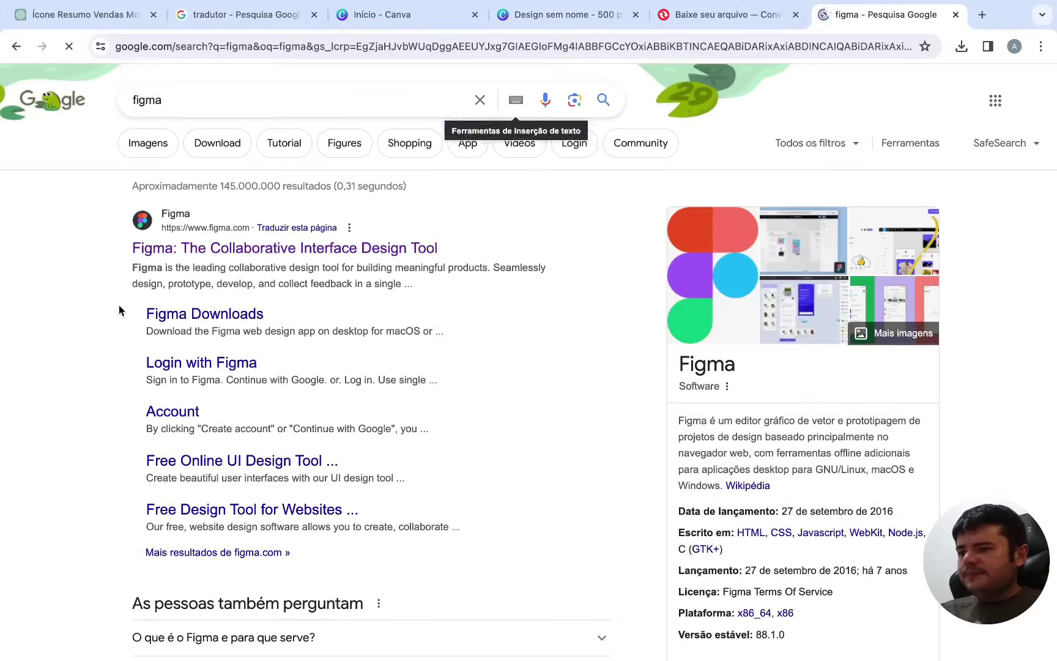
pyautogui.click(178, 247)
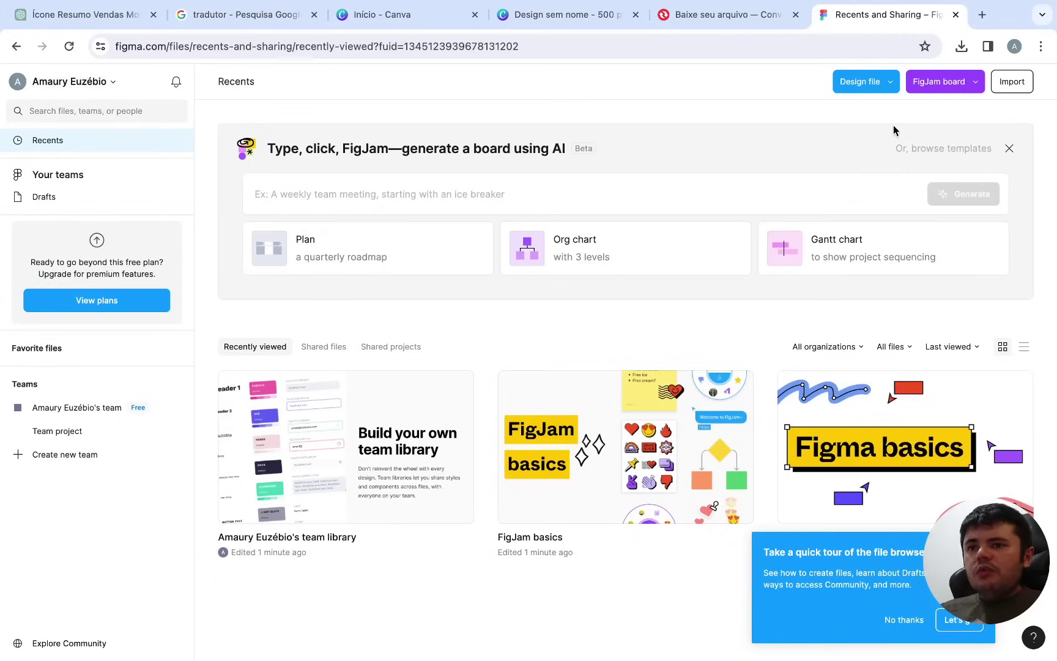
pyautogui.click(871, 90)
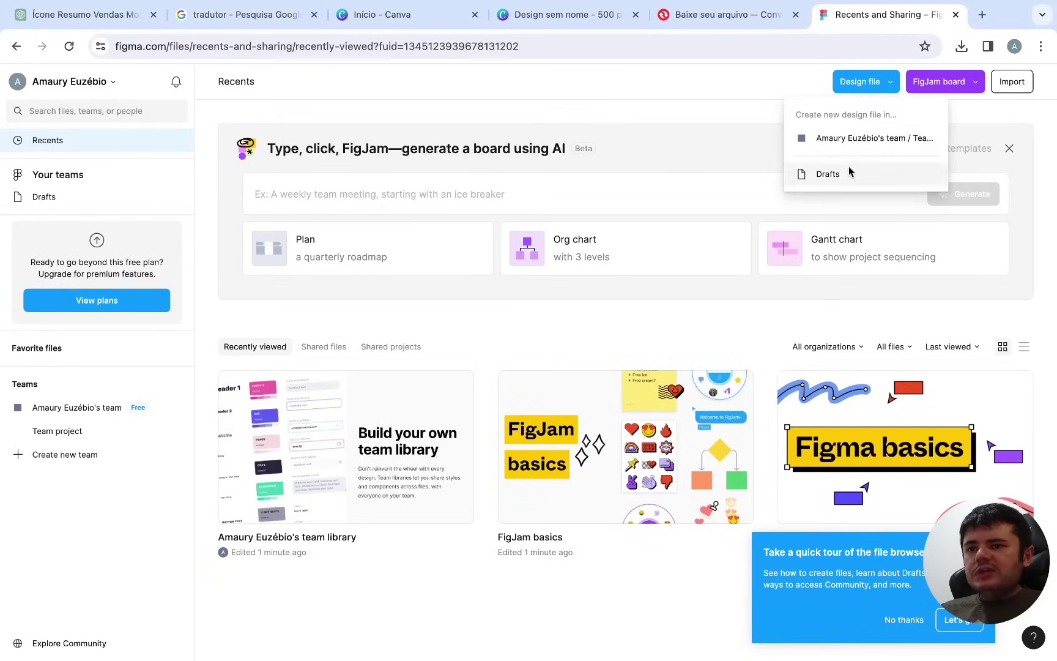
pyautogui.click(846, 138)
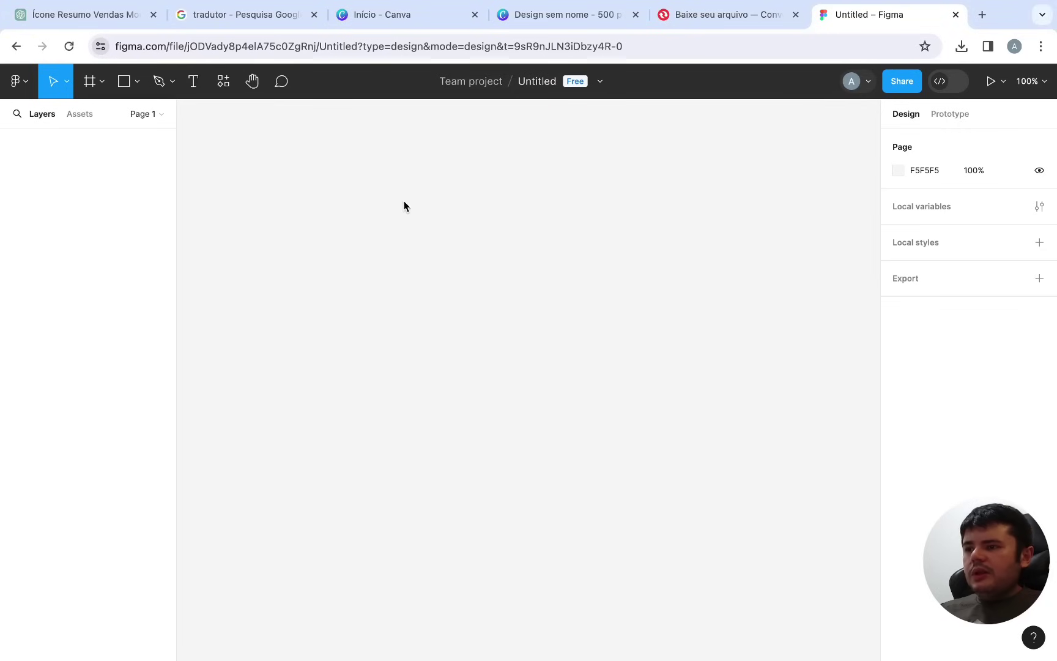
# Paste the SVG icon and inspect its vector parts: chart bars, trend line, head, trophy handle.
pyautogui.hotkey('ctrl', 'v')
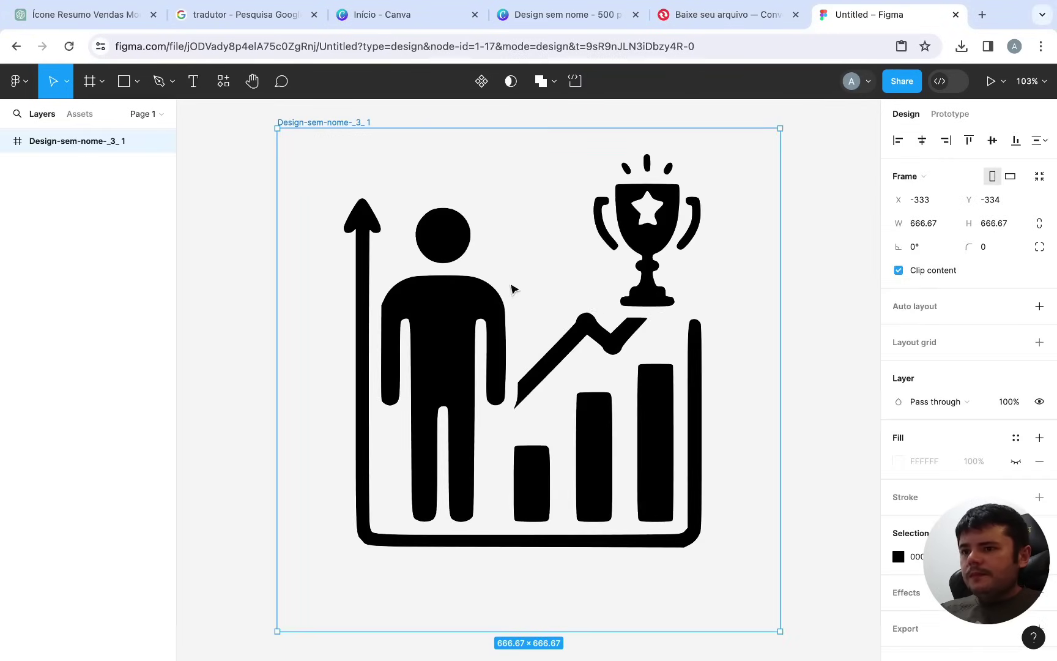
pyautogui.click(502, 230)
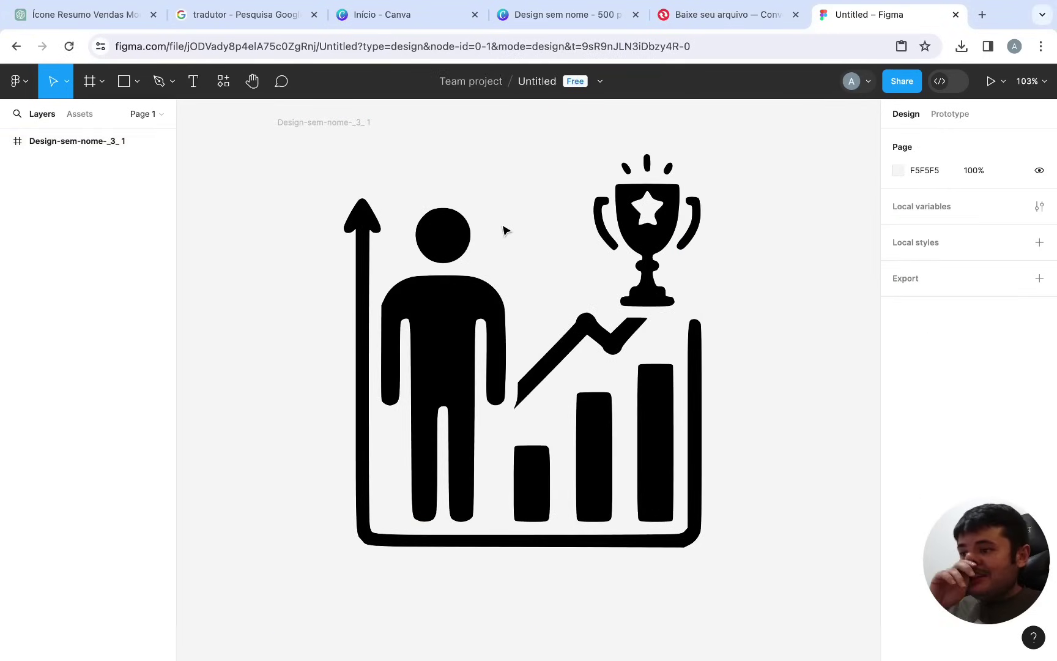
pyautogui.click(455, 252)
pyautogui.click(18, 164)
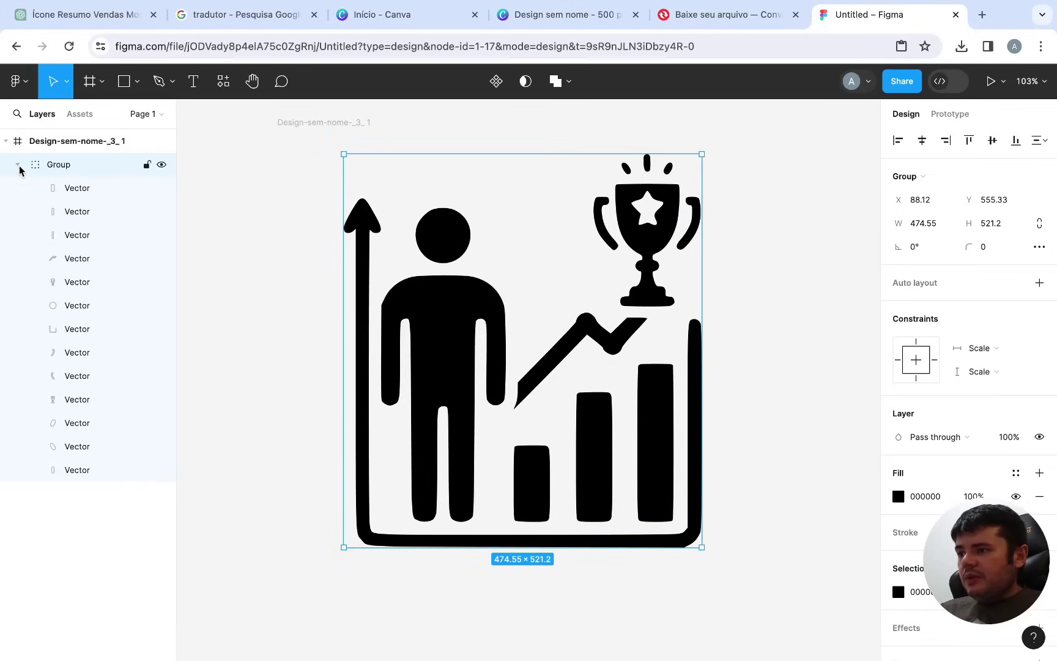
pyautogui.click(92, 190)
pyautogui.click(93, 211)
pyautogui.click(98, 258)
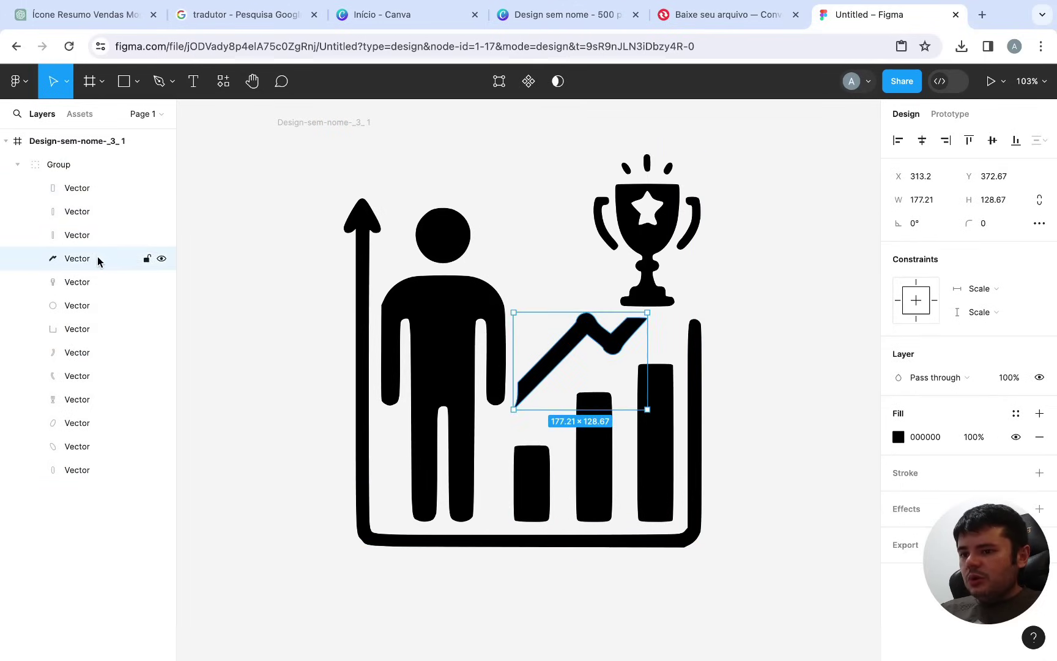
pyautogui.click(104, 305)
pyautogui.click(111, 375)
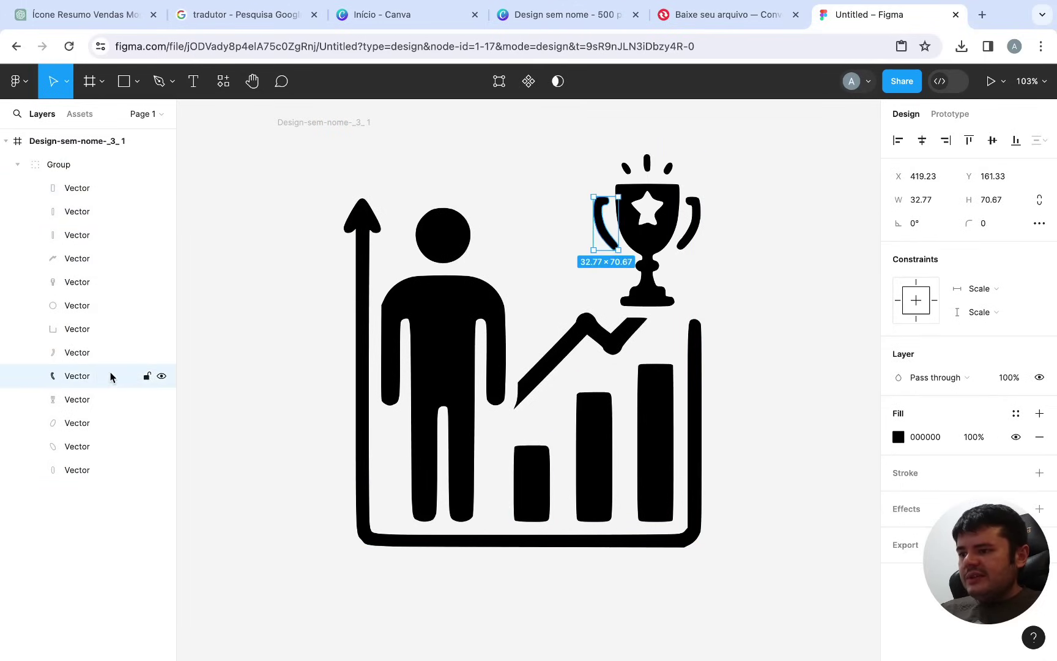
# Delete the trend line and move the trophy as an editing test, undo both, and reselect the group's fill.
pyautogui.click(564, 350)
pyautogui.press('Delete')
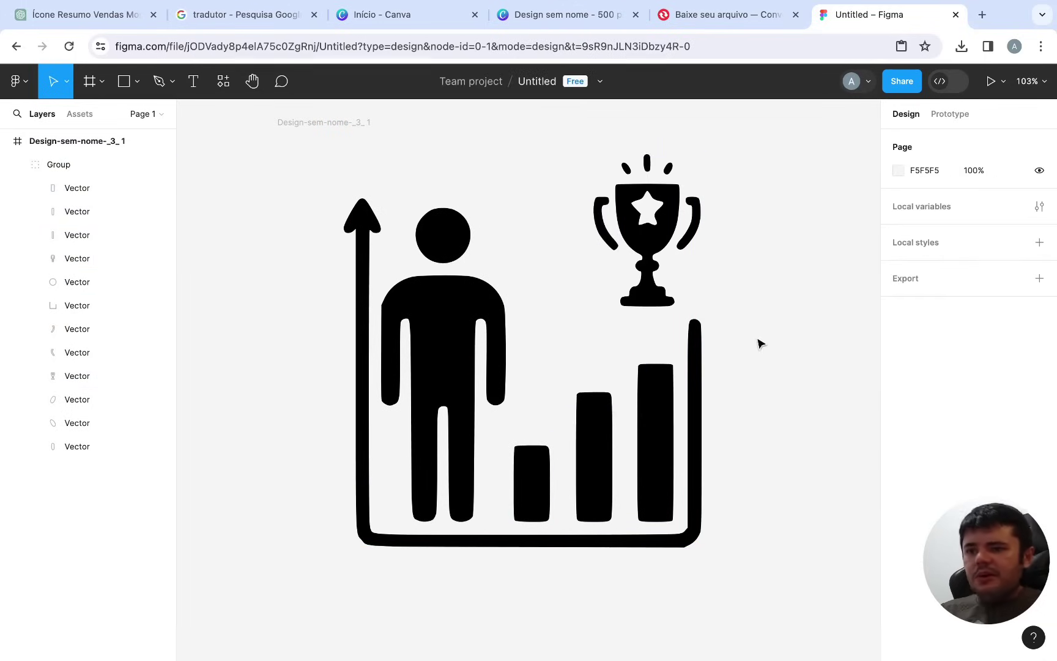
pyautogui.click(653, 238)
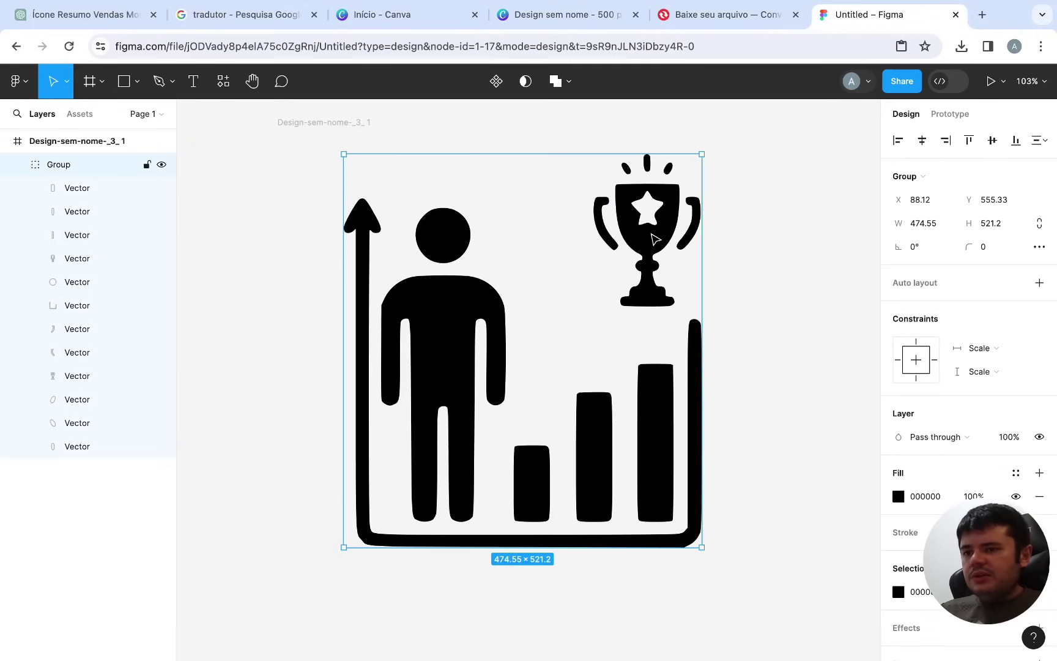
pyautogui.doubleClick(653, 239)
pyautogui.moveTo(654, 238)
pyautogui.mouseDown()
pyautogui.moveTo(649, 254)
pyautogui.moveTo(649, 237)
pyautogui.mouseUp()
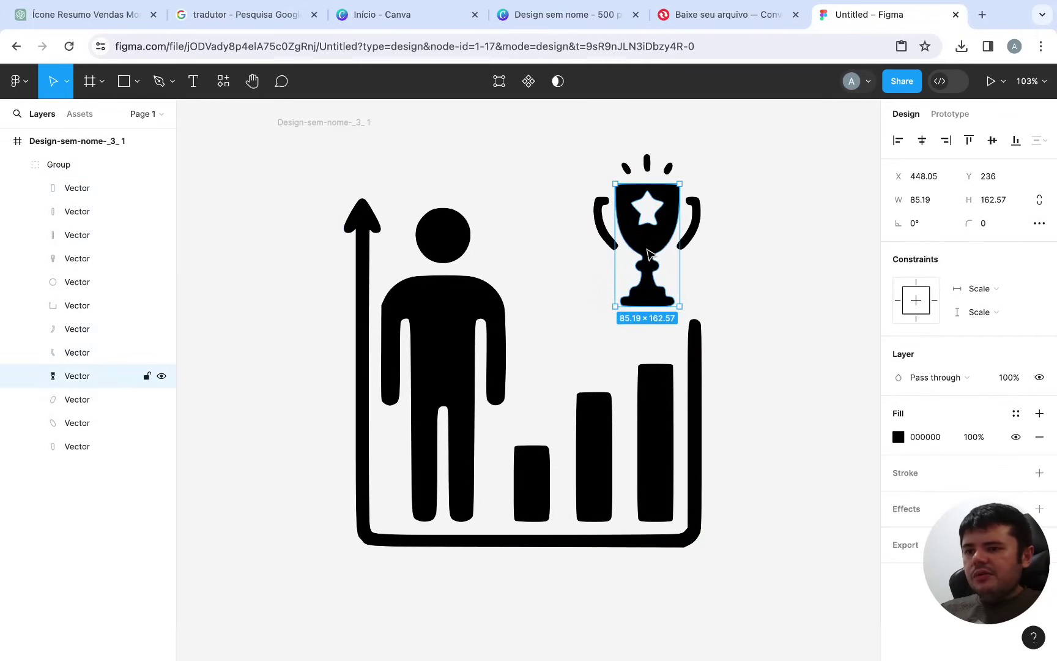
pyautogui.click(778, 276)
pyautogui.hotkey('ctrl', 'z')
pyautogui.hotkey('ctrl', 'z')
pyautogui.hotkey('ctrl', 'z')
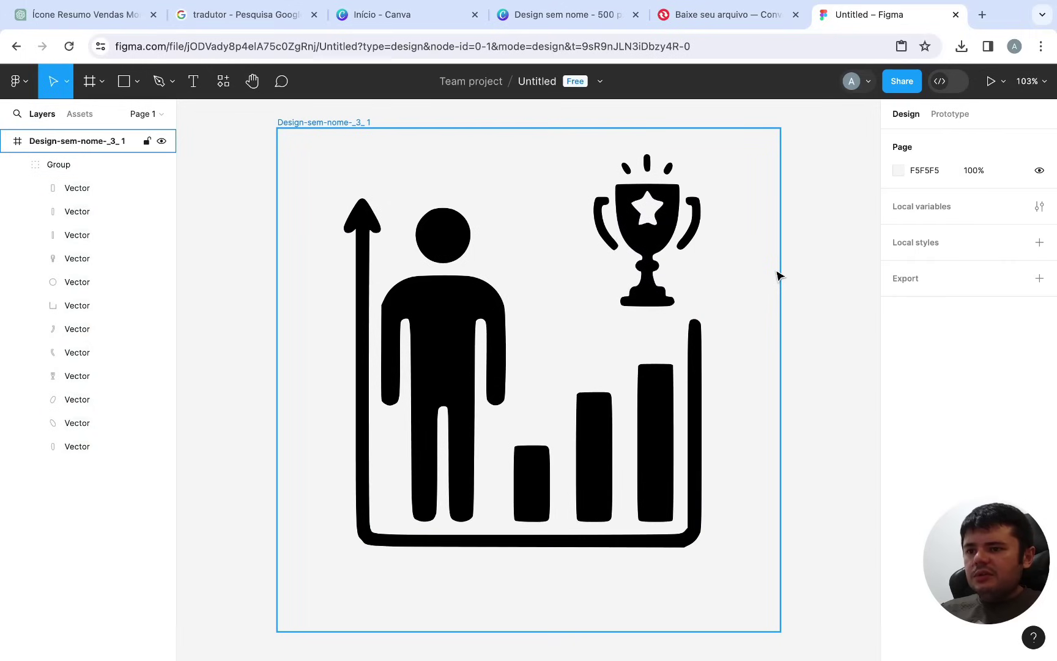
pyautogui.hotkey('ctrl', 'z')
pyautogui.click(778, 276)
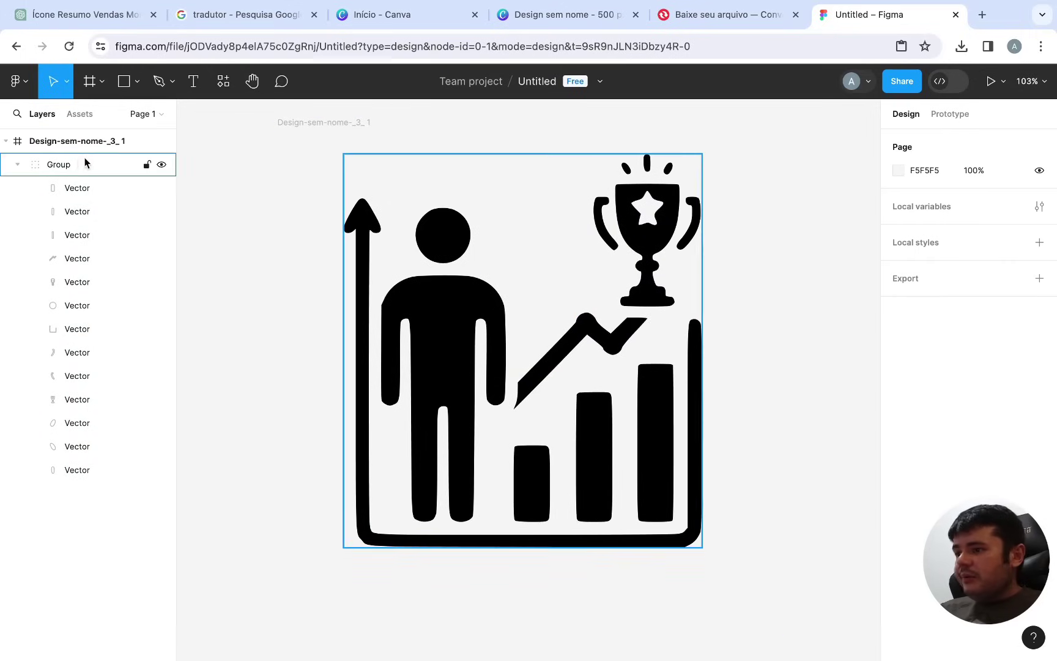
pyautogui.click(414, 291)
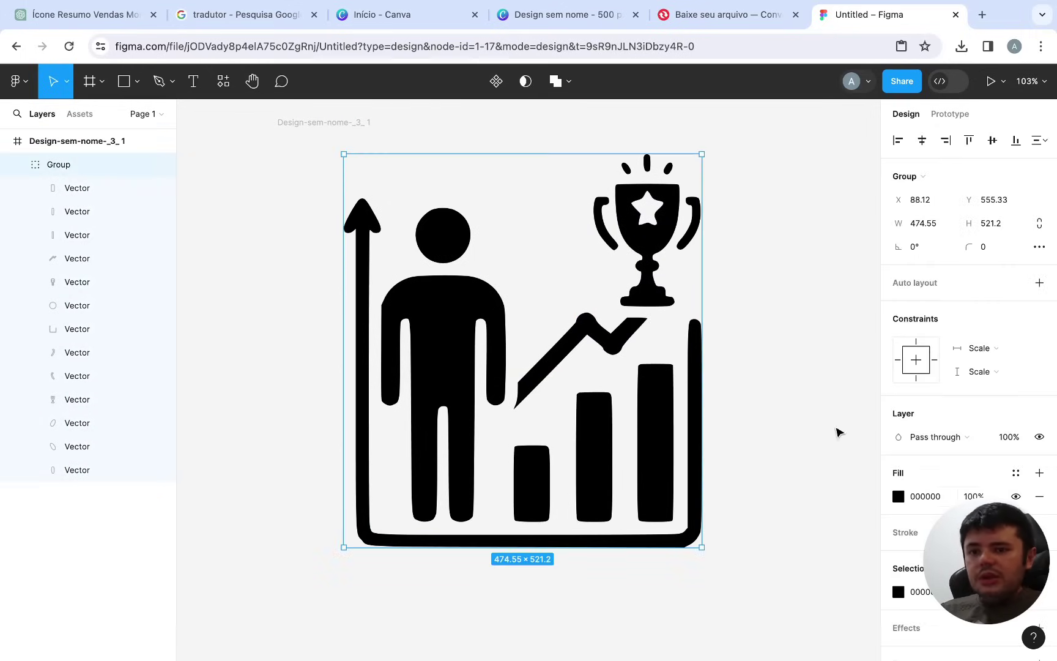
pyautogui.click(898, 498)
# Set the icon group's fill colour to blue 001AFF.
pyautogui.moveTo(869, 303)
pyautogui.mouseDown()
pyautogui.moveTo(872, 340)
pyautogui.moveTo(819, 356)
pyautogui.moveTo(883, 288)
pyautogui.mouseUp()
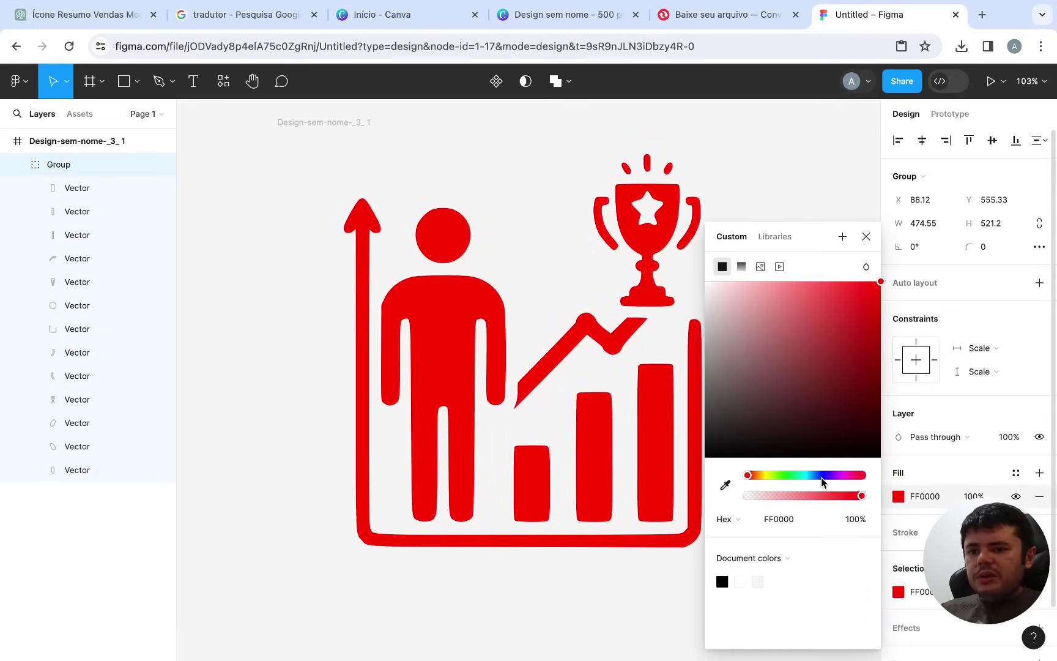
pyautogui.click(822, 476)
pyautogui.click(779, 171)
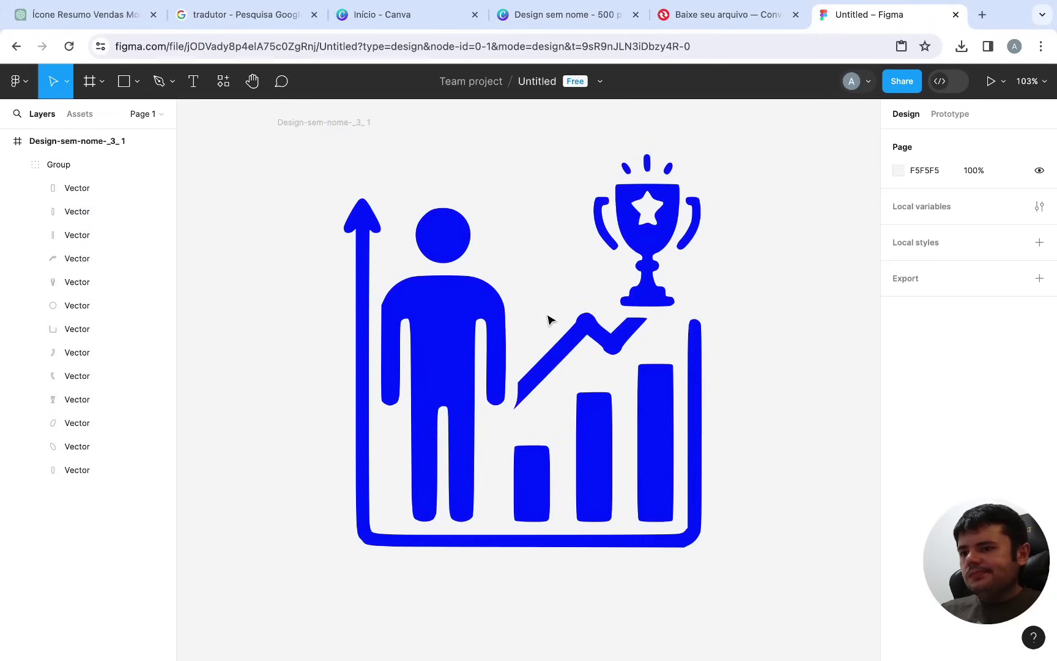
# Scale the blue icon down to about 288 × 316.
pyautogui.click(506, 394)
pyautogui.moveTo(506, 394); pyautogui.dragTo(411, 378)
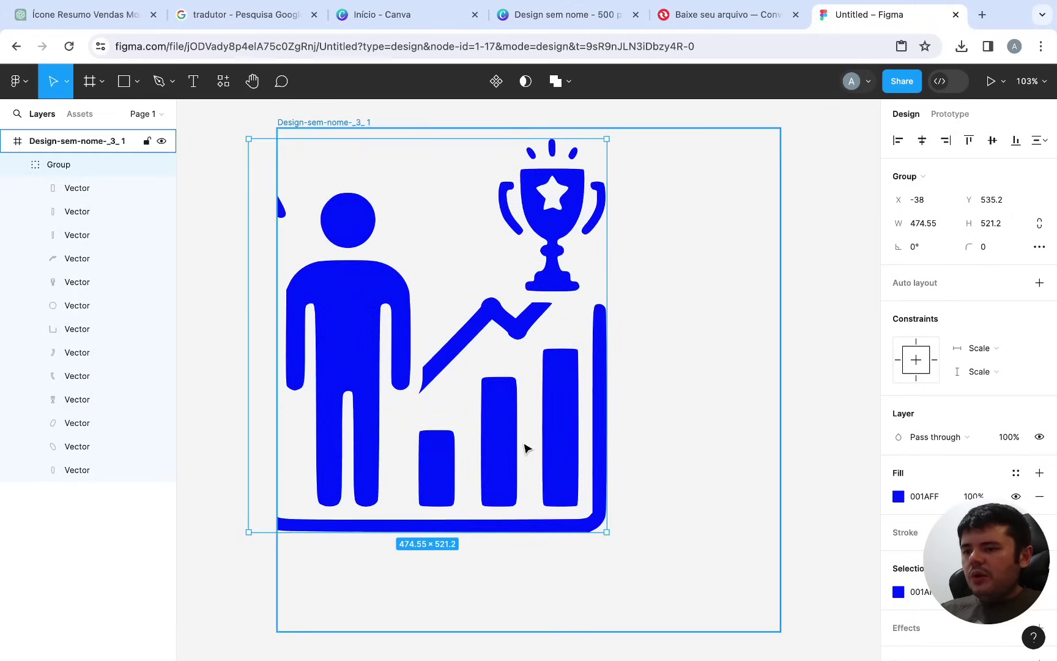
pyautogui.hotkey('ctrl', 'z')
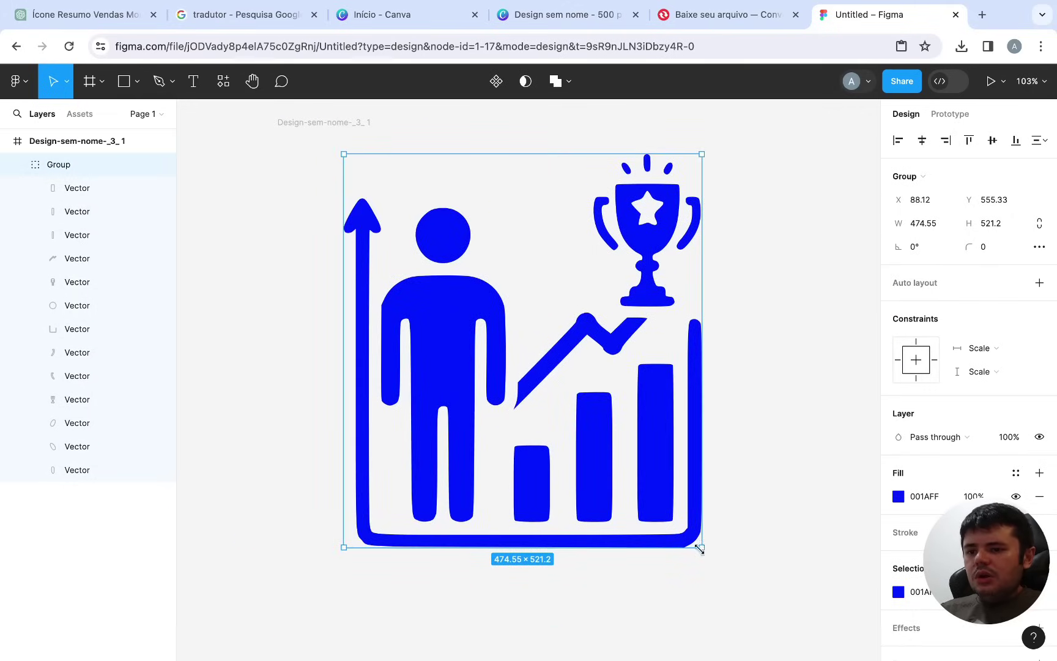
pyautogui.moveTo(699, 549); pyautogui.dragTo(516, 343)
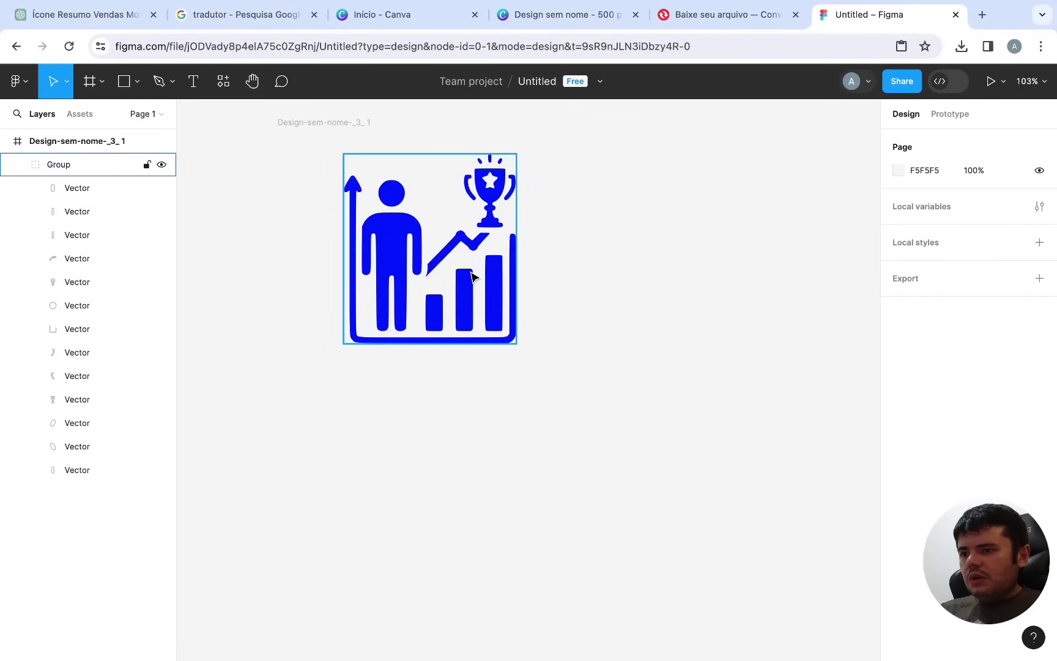
# Place a duplicate of the icon to the right and recolour it lighter blue 4E5CD9.
pyautogui.moveTo(473, 277); pyautogui.dragTo(693, 276)
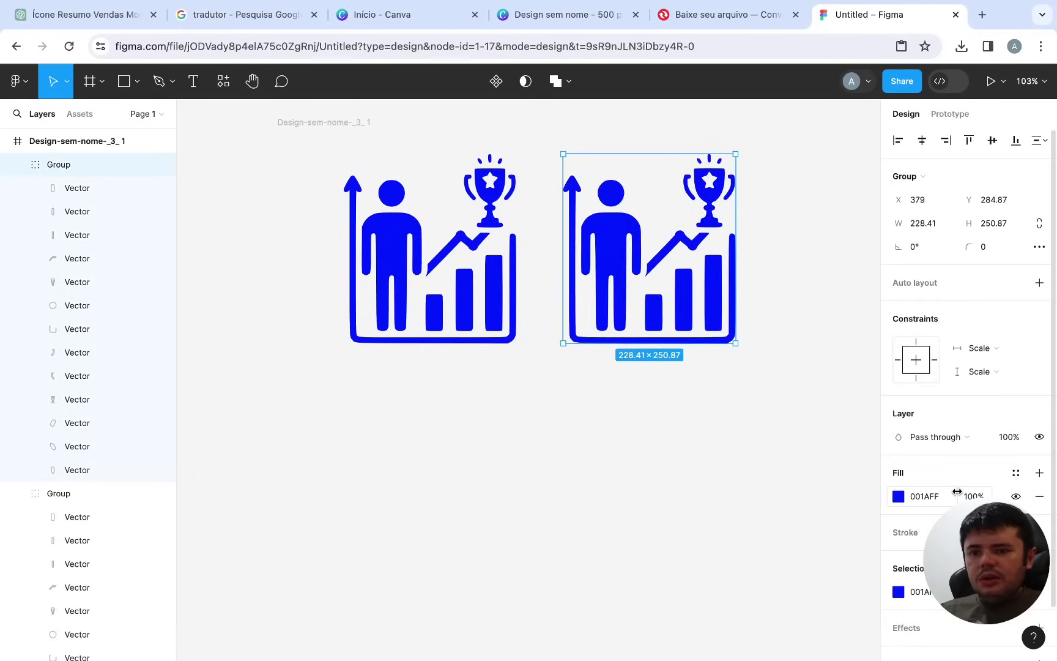
pyautogui.click(898, 496)
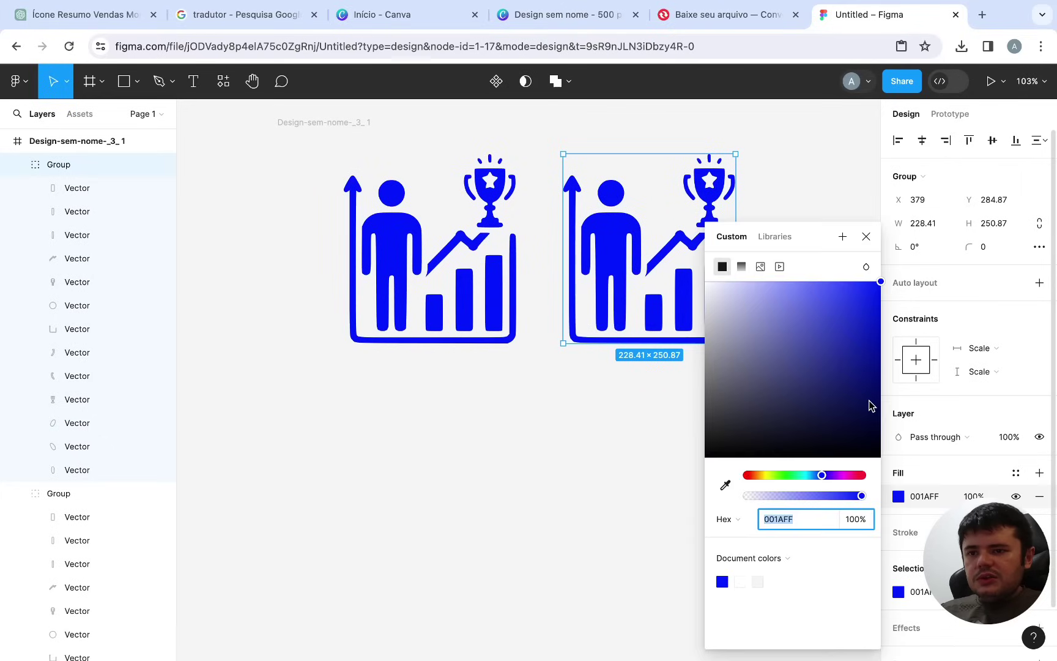
pyautogui.click(817, 306)
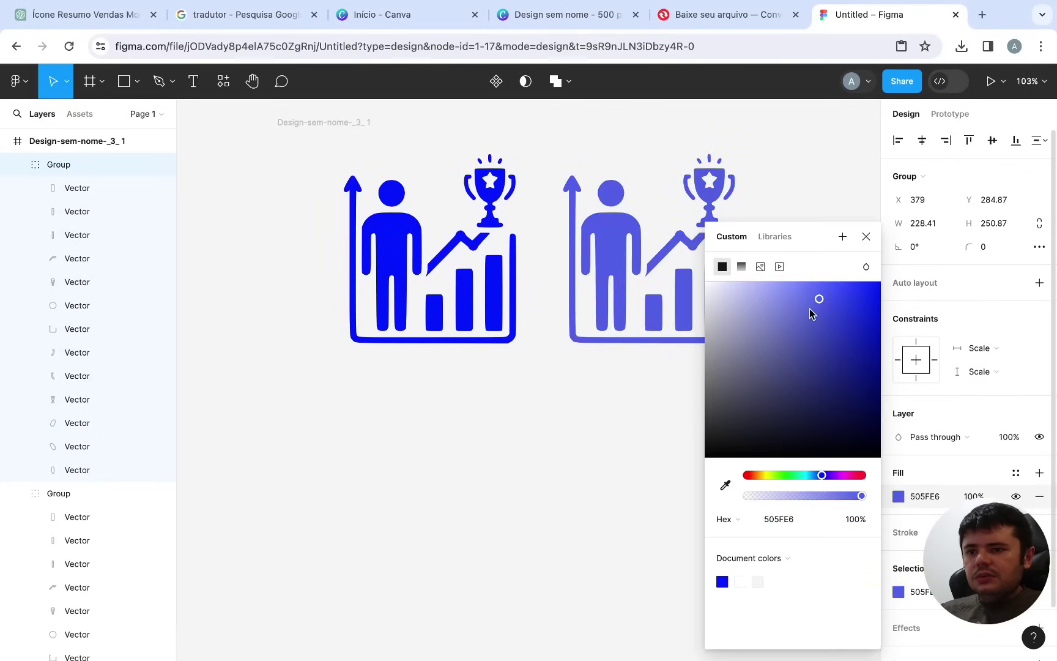
pyautogui.click(607, 444)
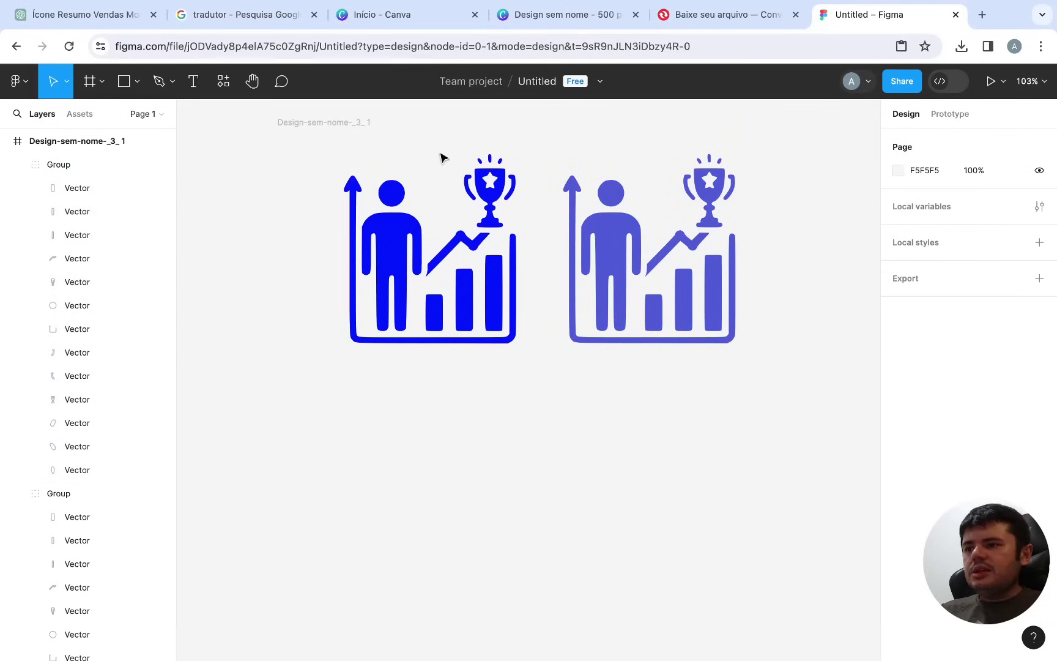
pyautogui.moveTo(615, 251); pyautogui.dragTo(643, 244)
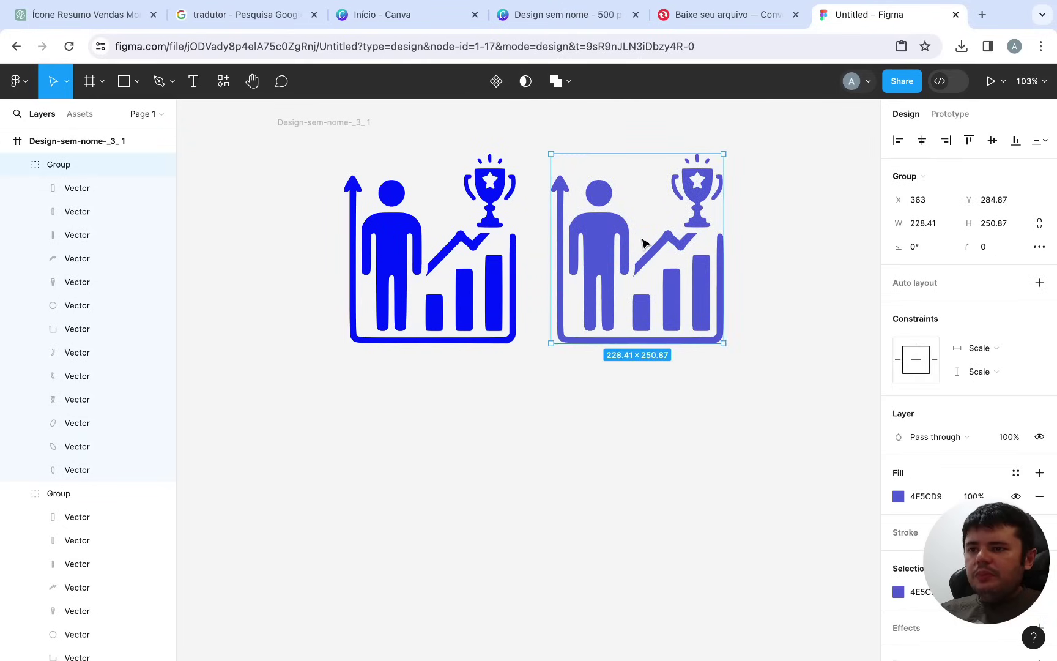
pyautogui.moveTo(652, 273)
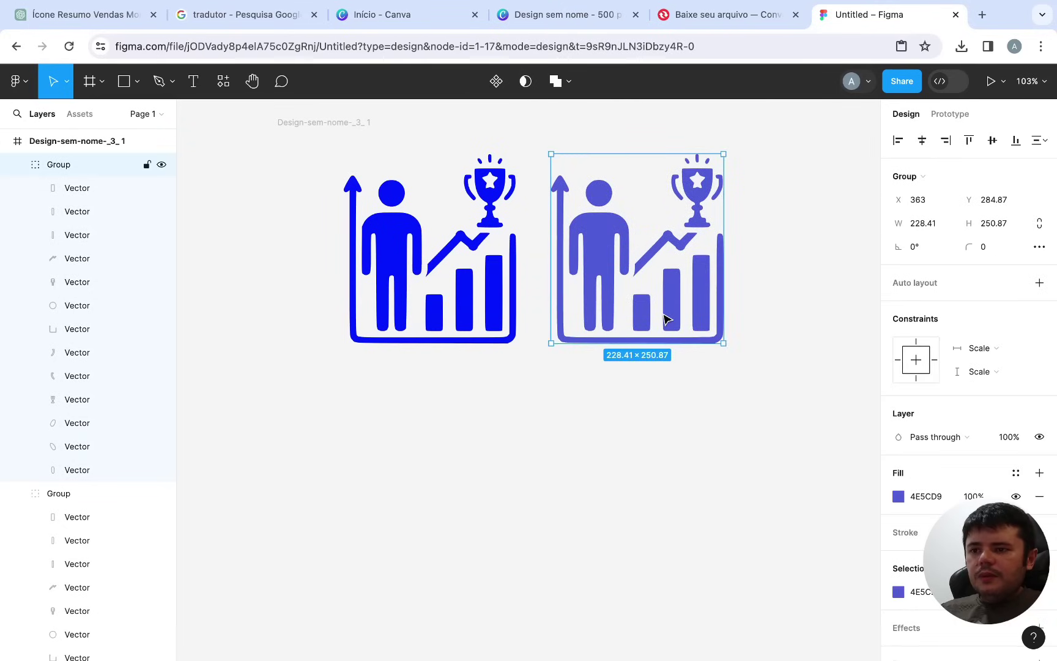
pyautogui.scroll(-3, 920, 606)
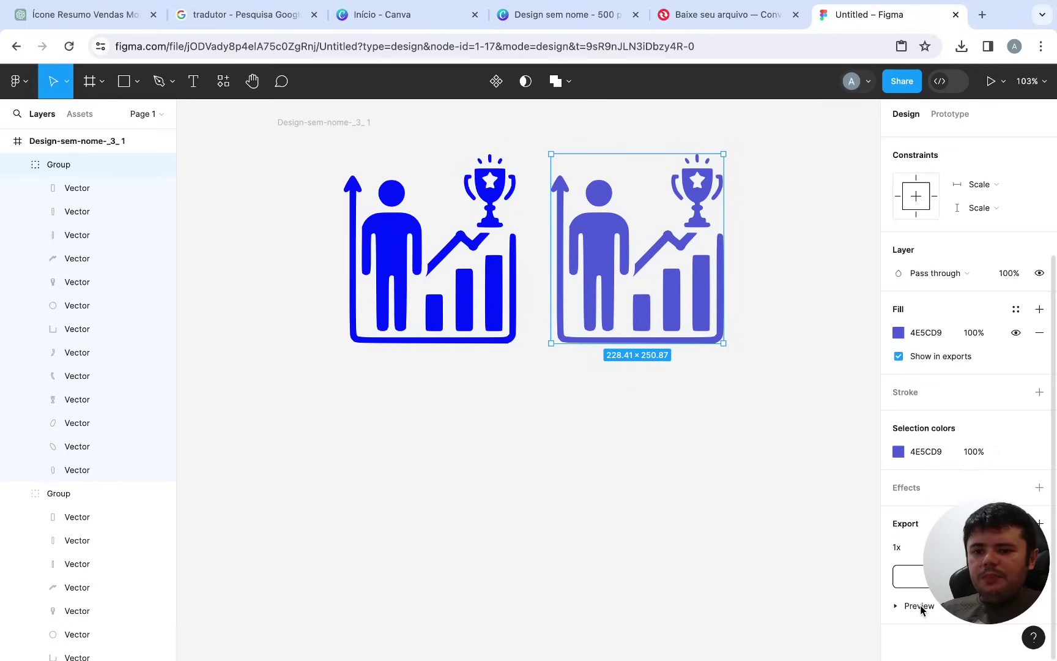